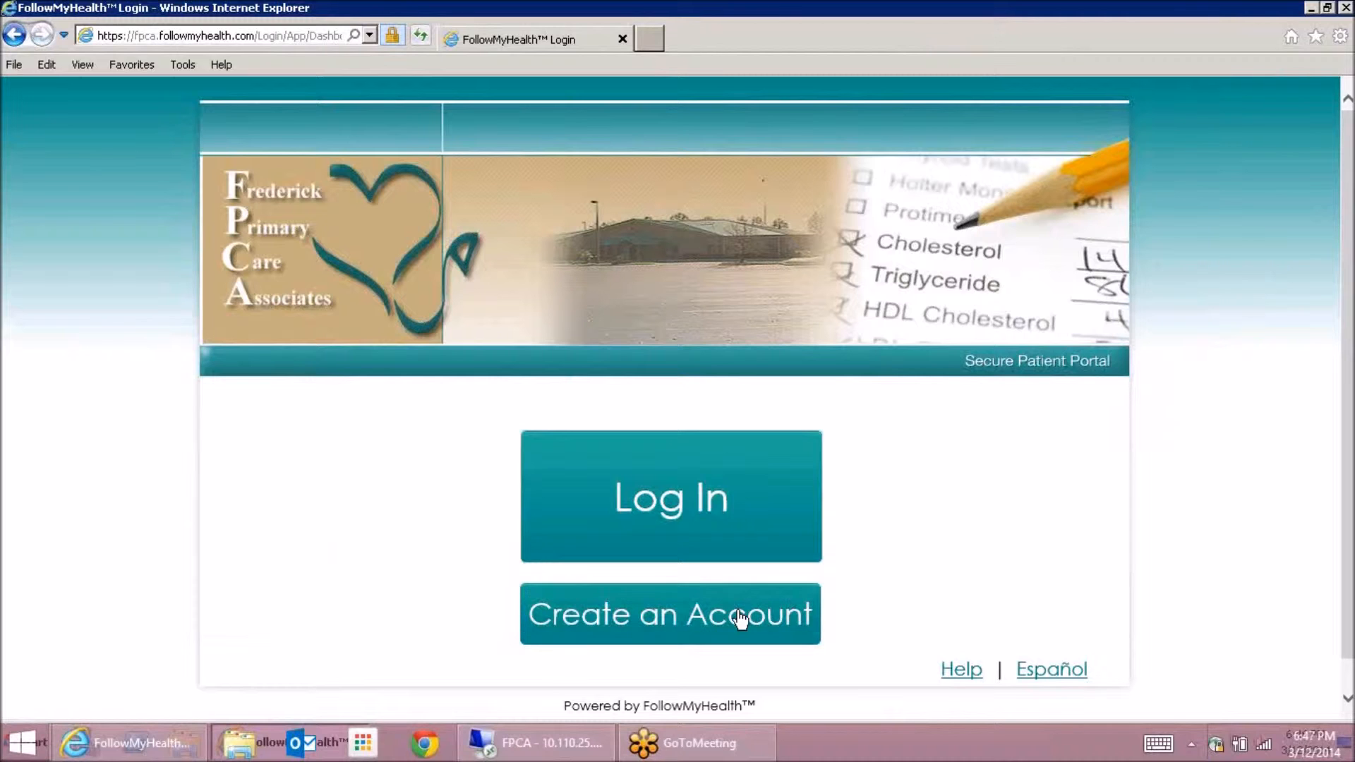
Choose Log In and select the FollowMyHealth account sign-in method
click(672, 504)
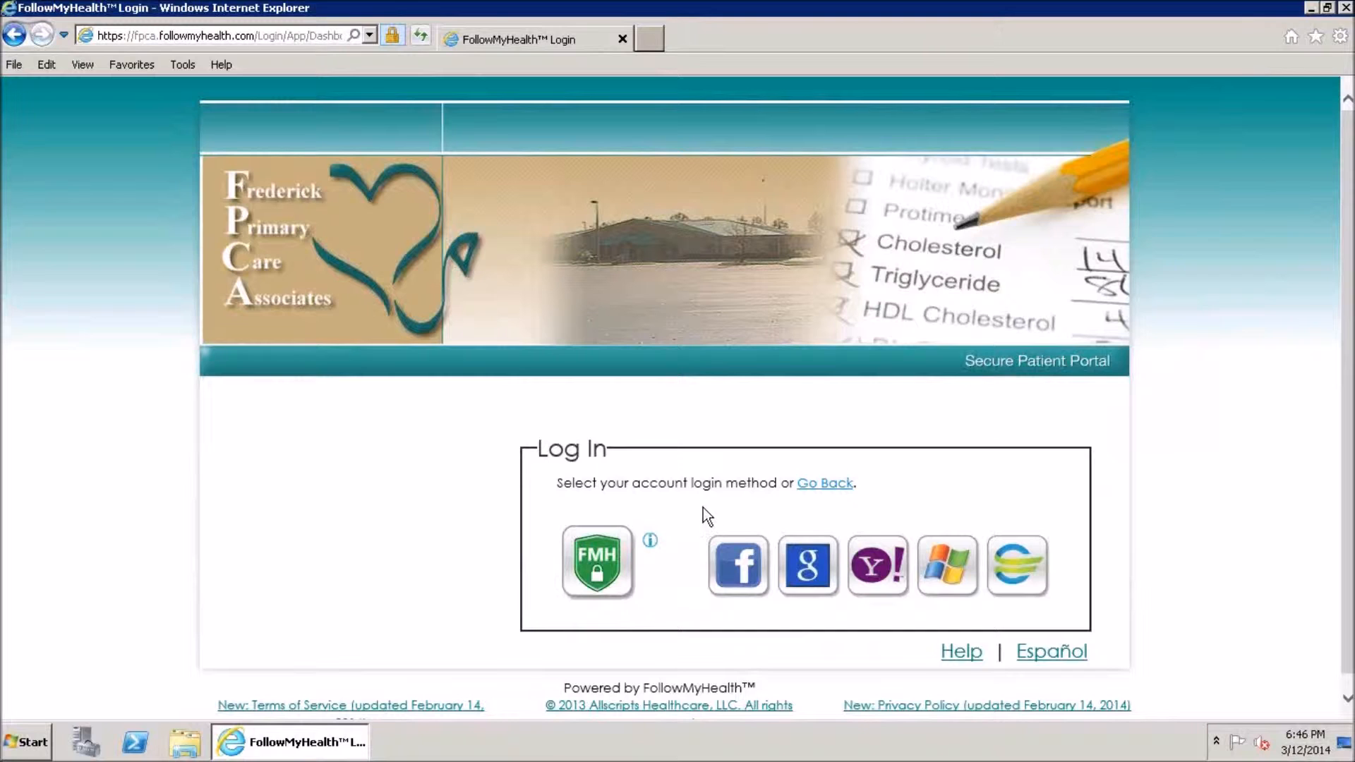
click(599, 565)
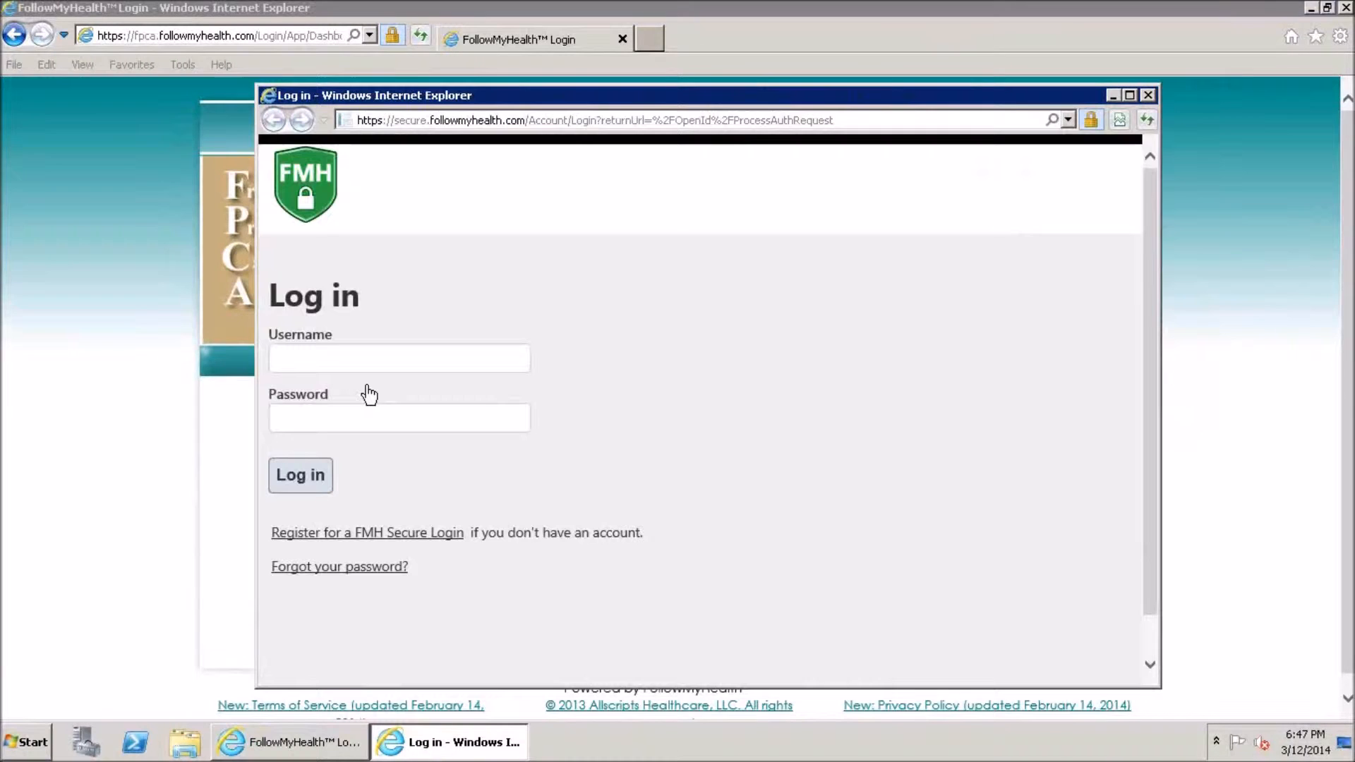
Sign in with the practice account's username and password
click(370, 357)
key(Tab)
text(**********)
key(Return)
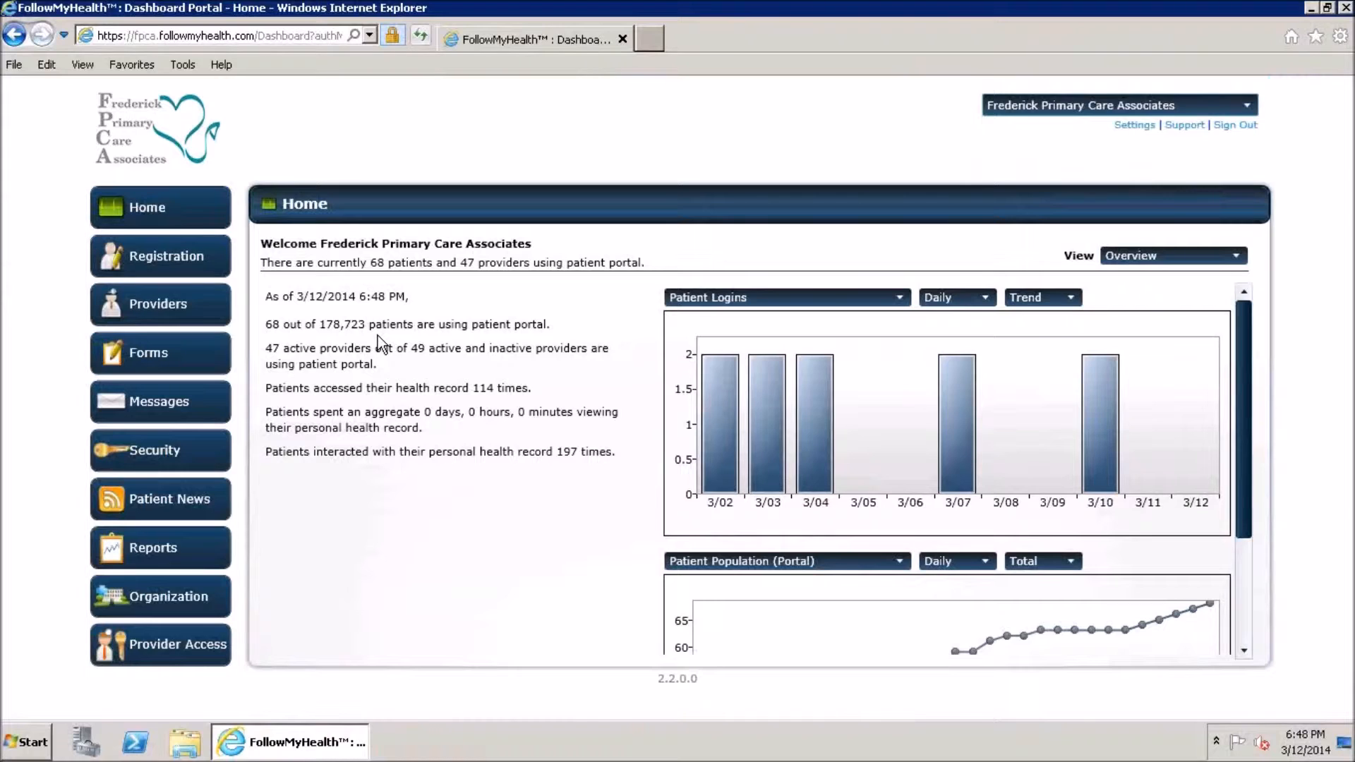
Search Registration's Invite Patient for the test patient by first and last name 'test'
click(152, 255)
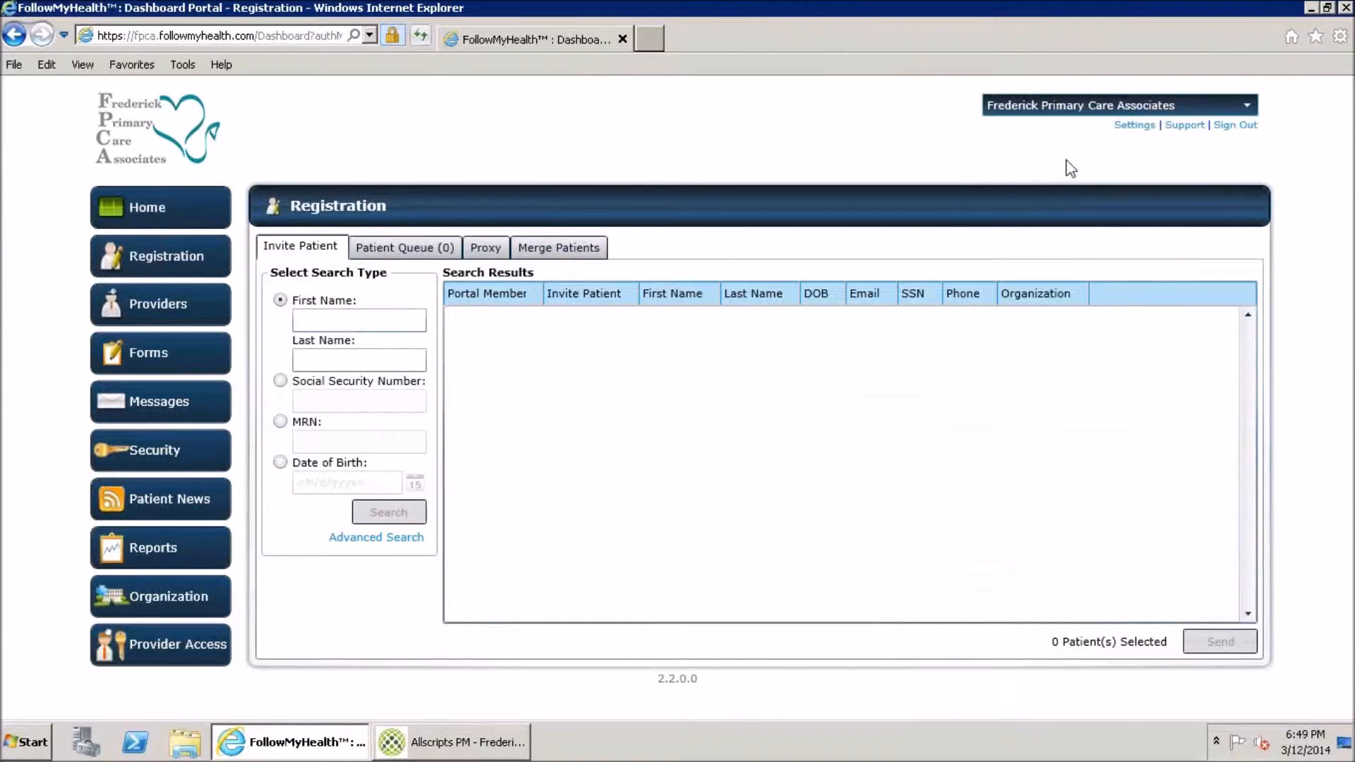
click(358, 321)
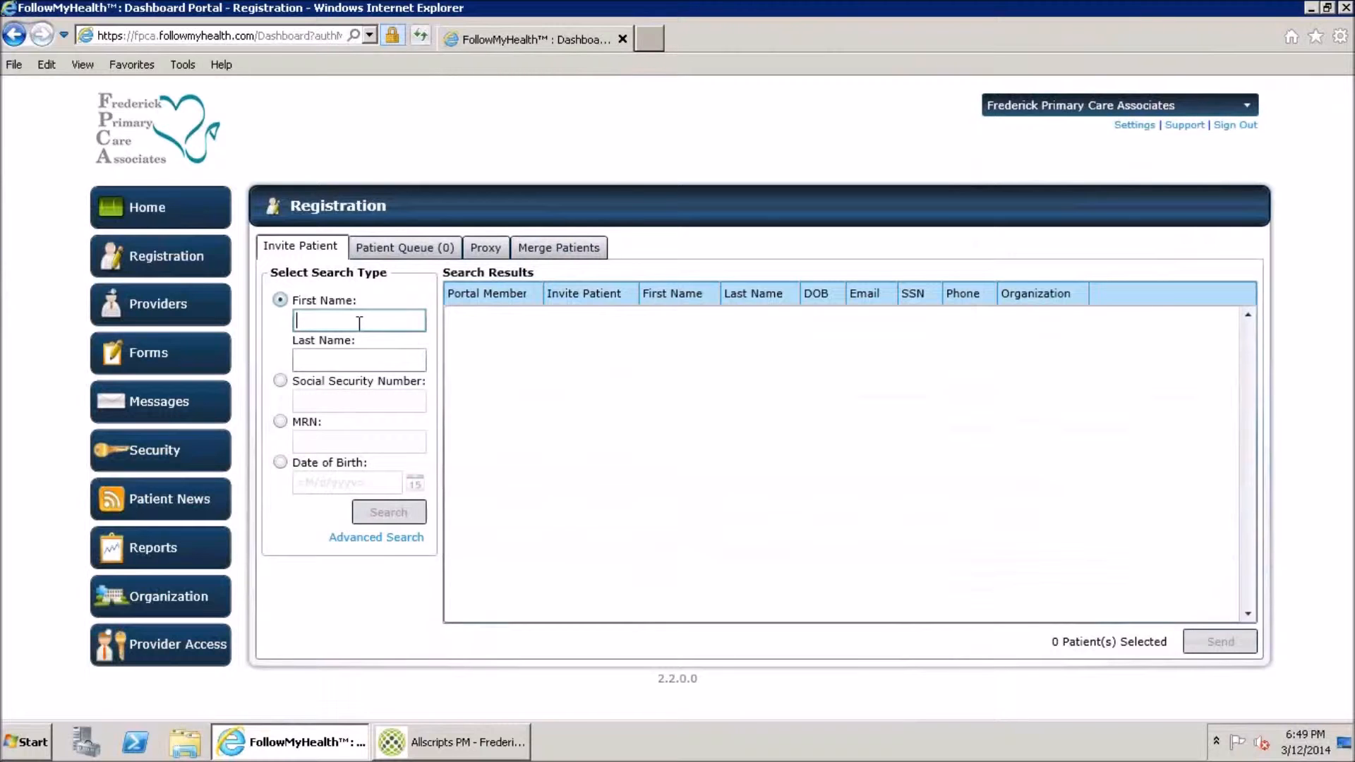
text(absansal)
key(Tab)
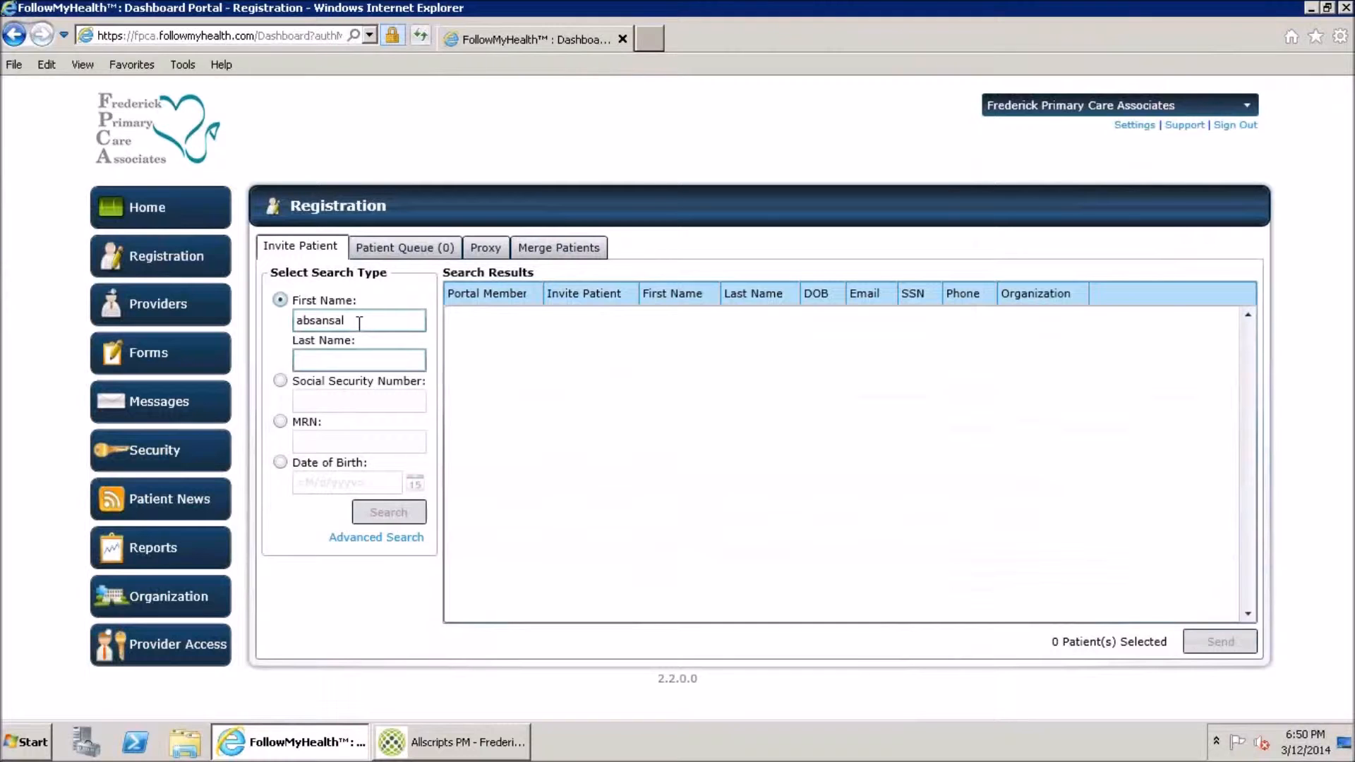
text(test)
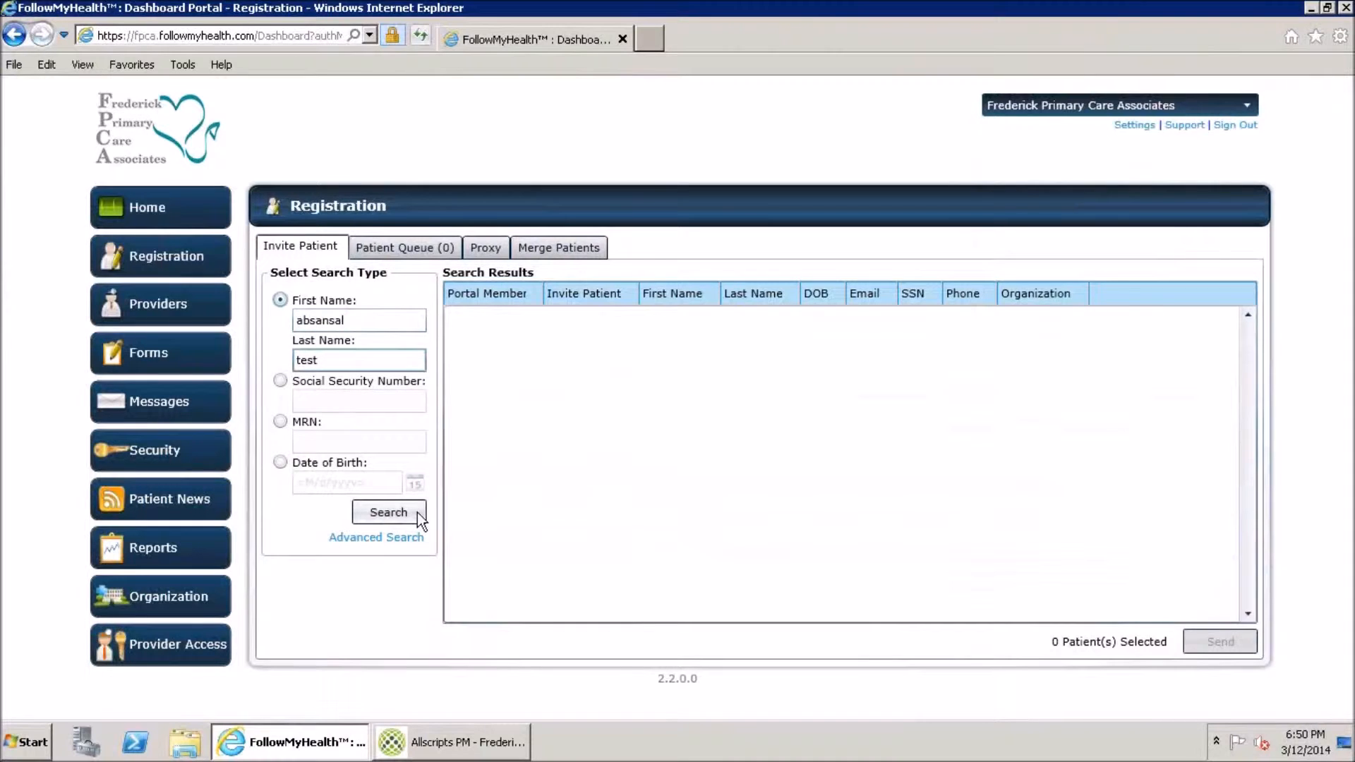
click(413, 514)
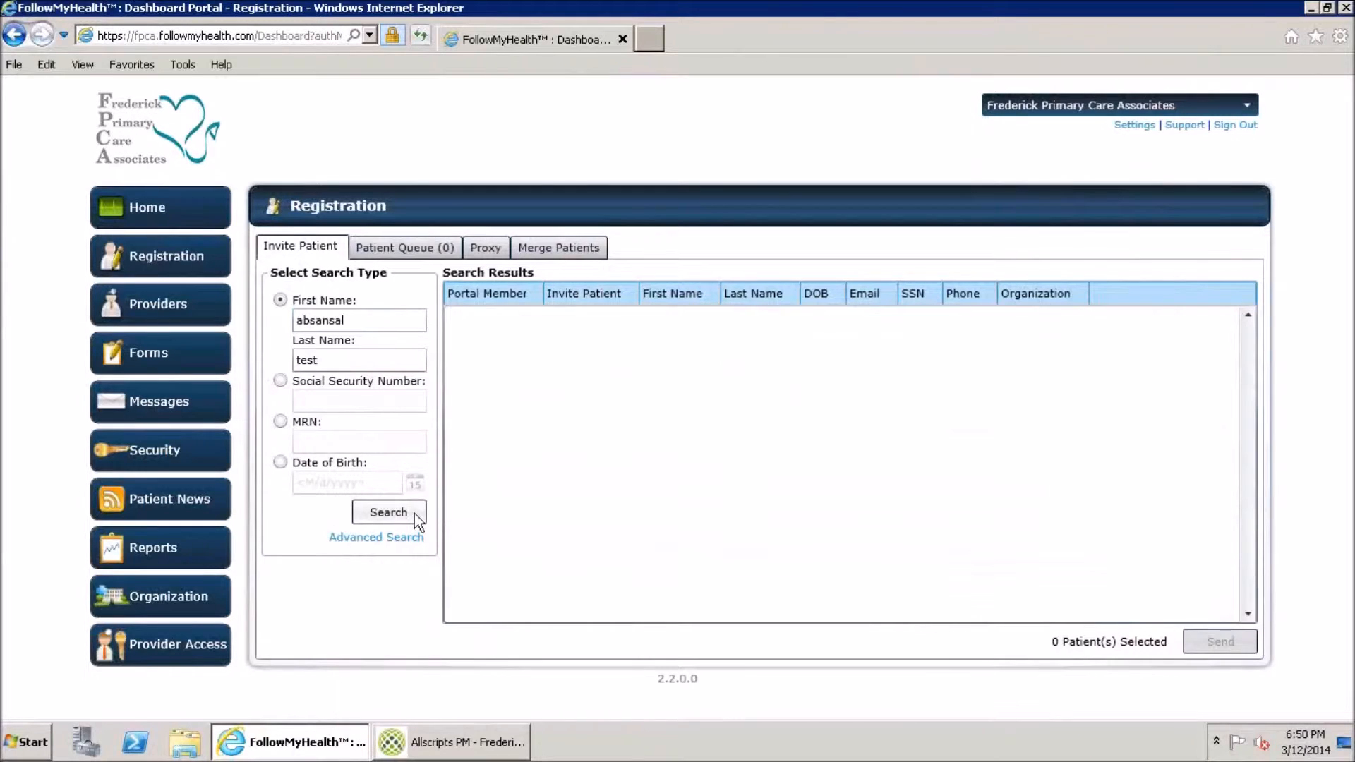
Shorten the first-name term to a partial match and rerun the search
click(362, 316)
key(BackSpace)
key(BackSpace)
key(BackSpace)
key(BackSpace)
key(BackSpace)
key(BackSpace)
key(Return)
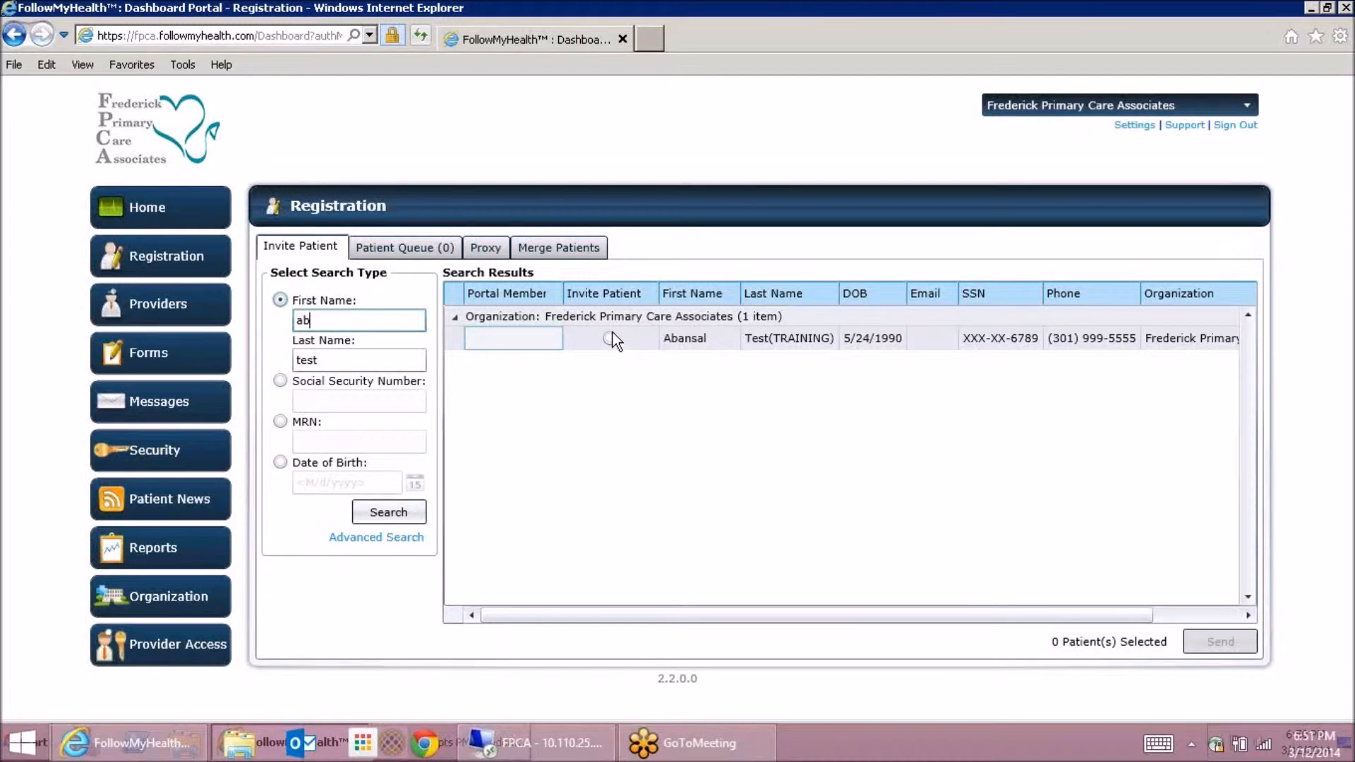
Select the training test patient to invite and bring up the Send Invite form
click(610, 338)
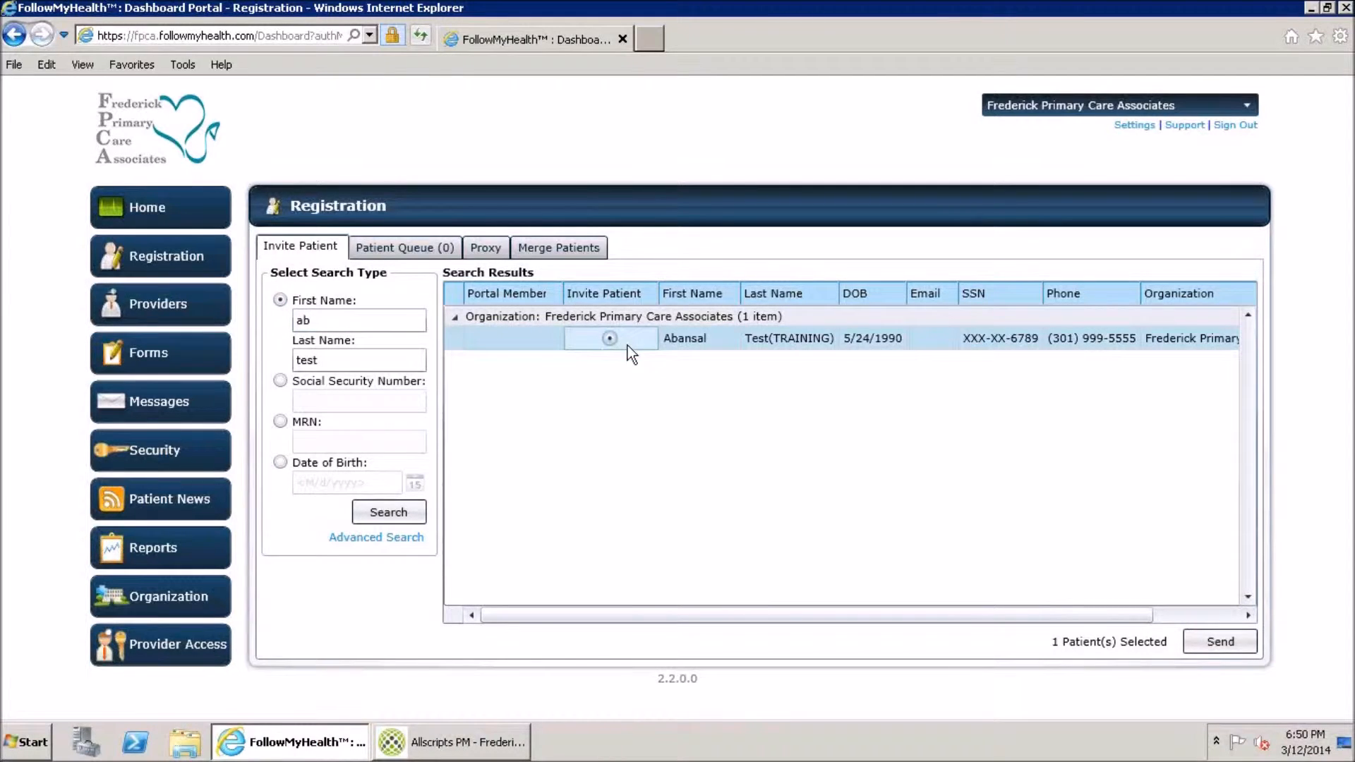
click(1221, 644)
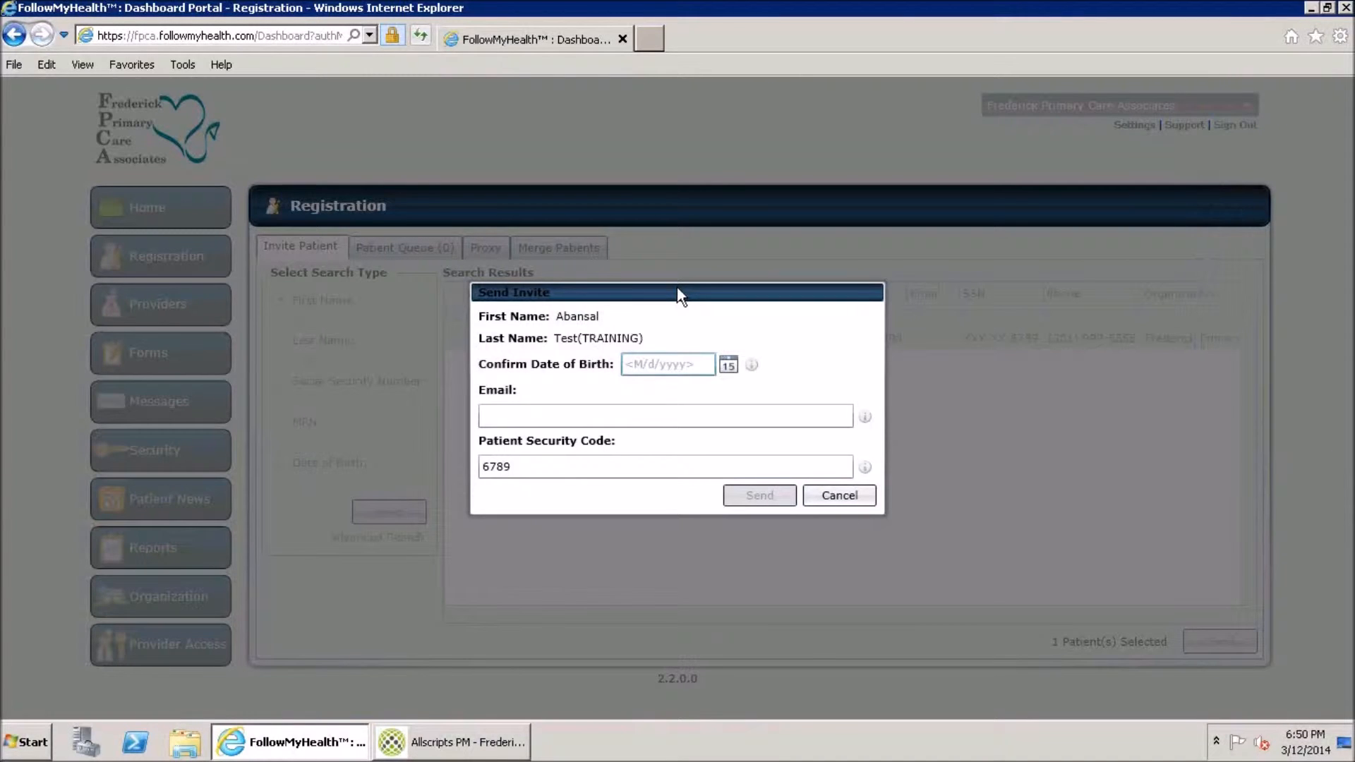
drag(677, 295, 682, 372)
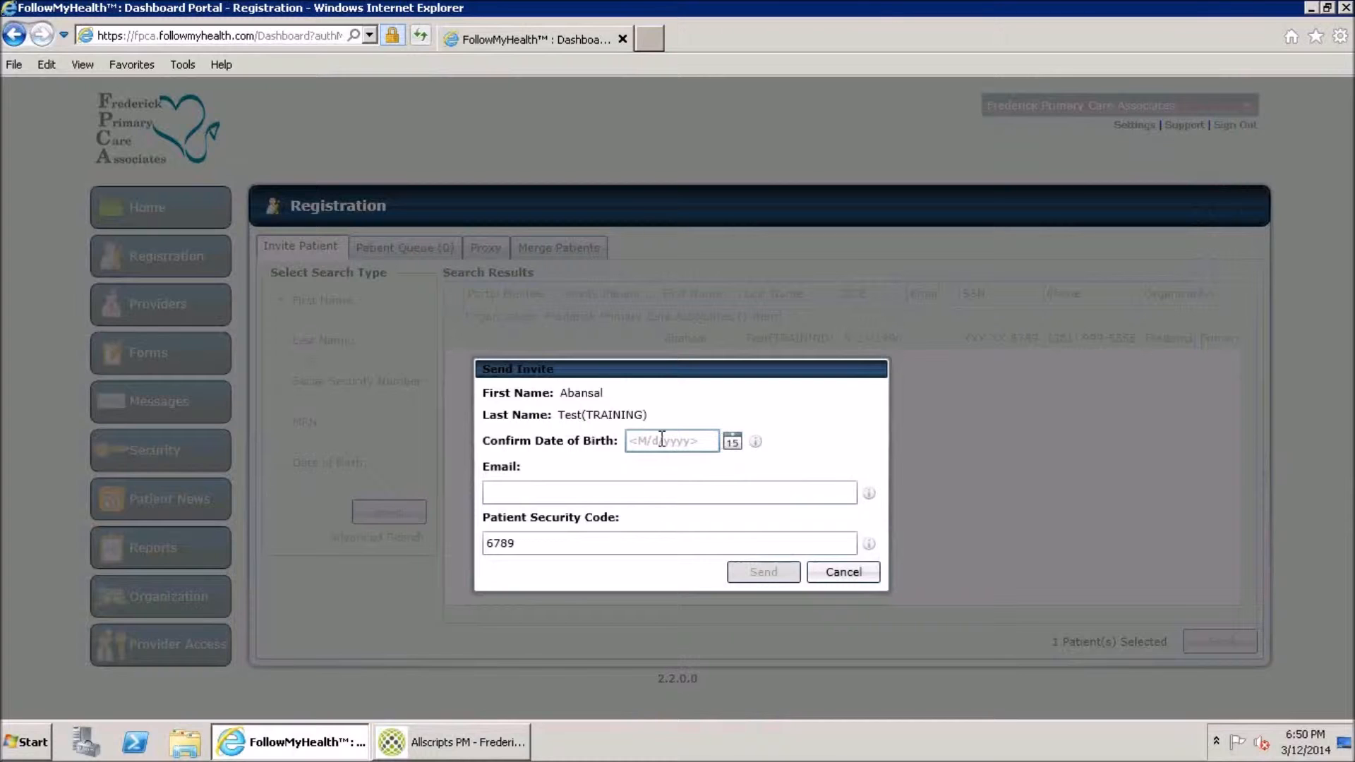
Pick March 12 (3/12/2014) as the birth date from the calendar
click(730, 443)
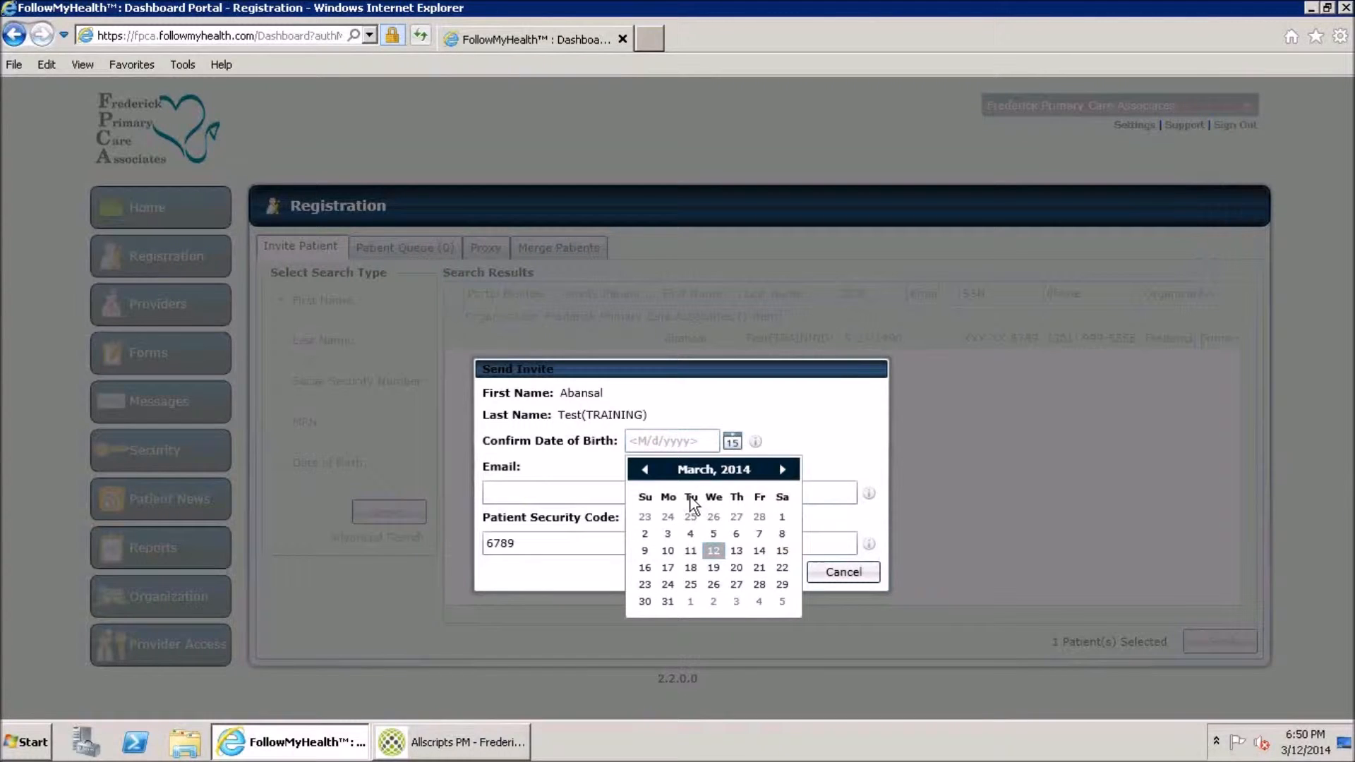
click(660, 436)
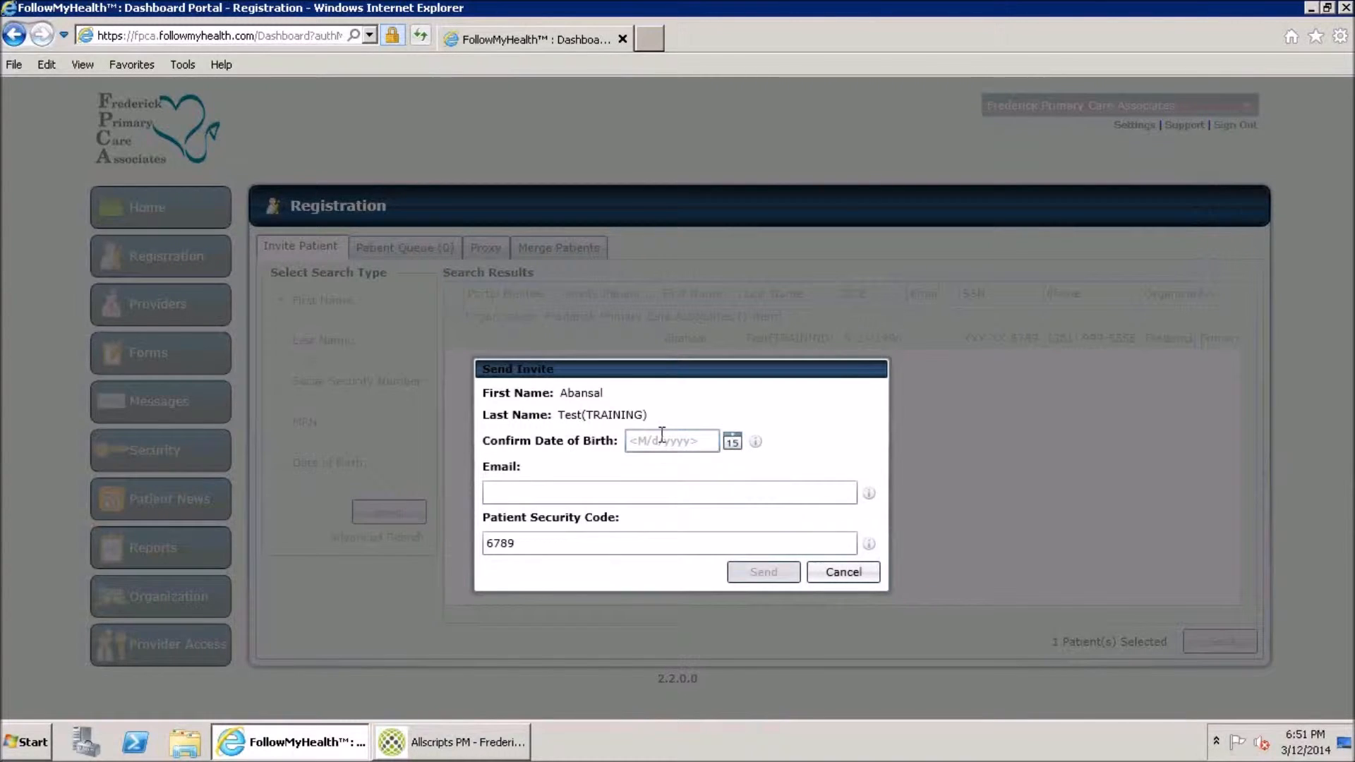
click(732, 442)
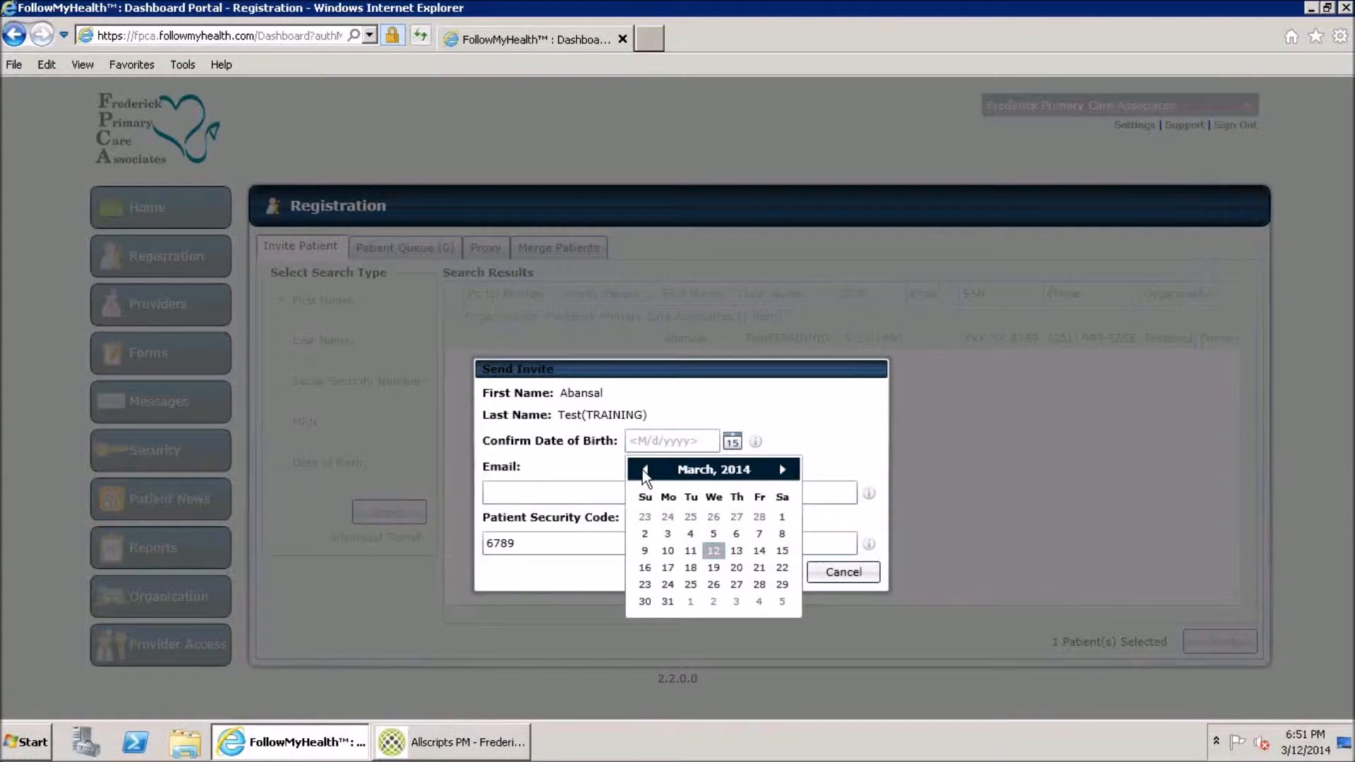
click(714, 548)
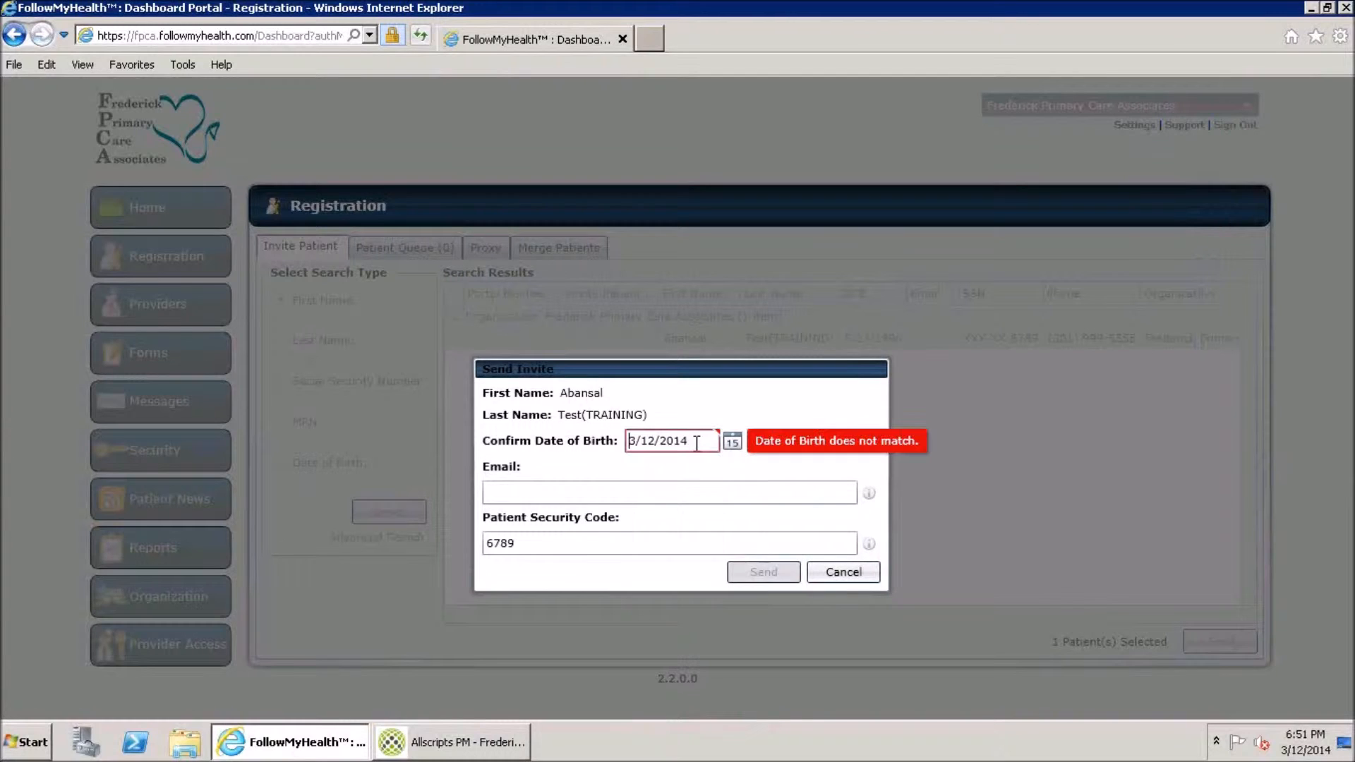
text(05/24/1990)
click(511, 493)
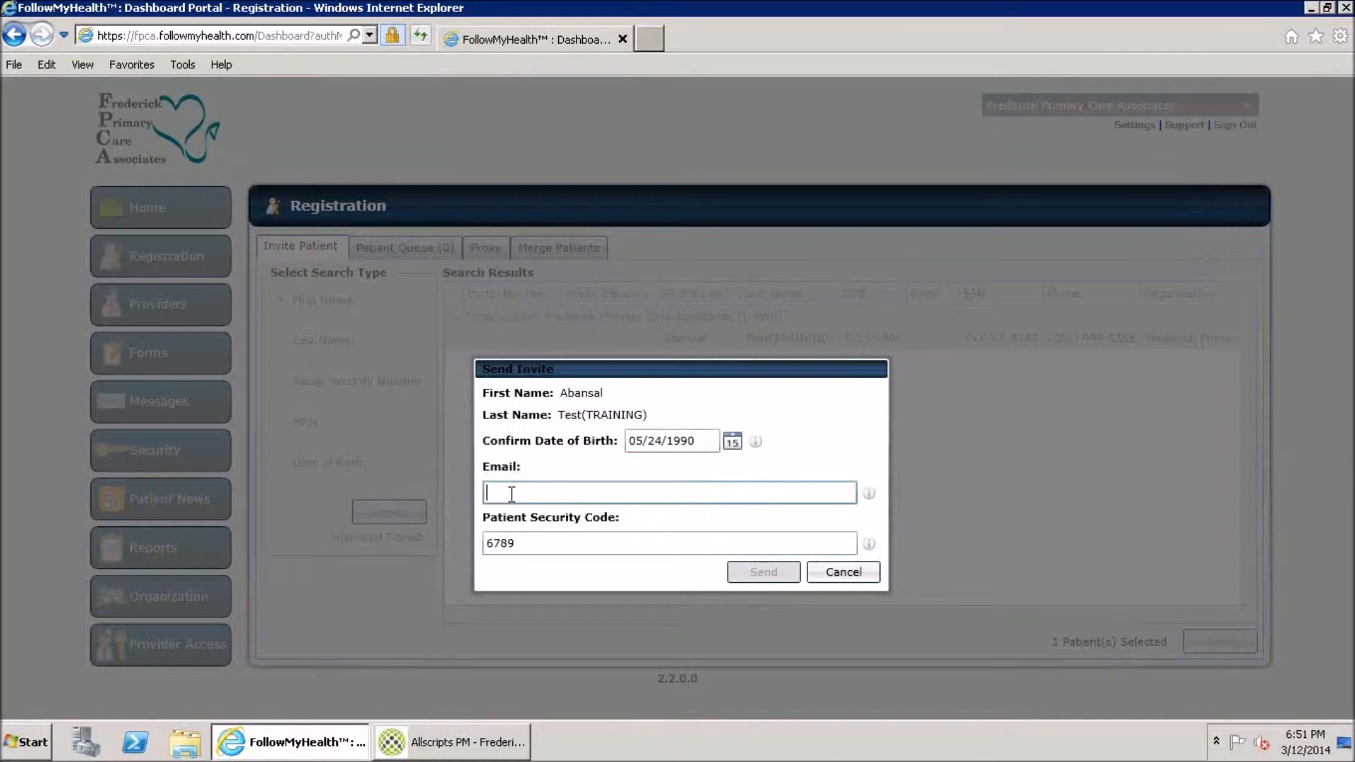
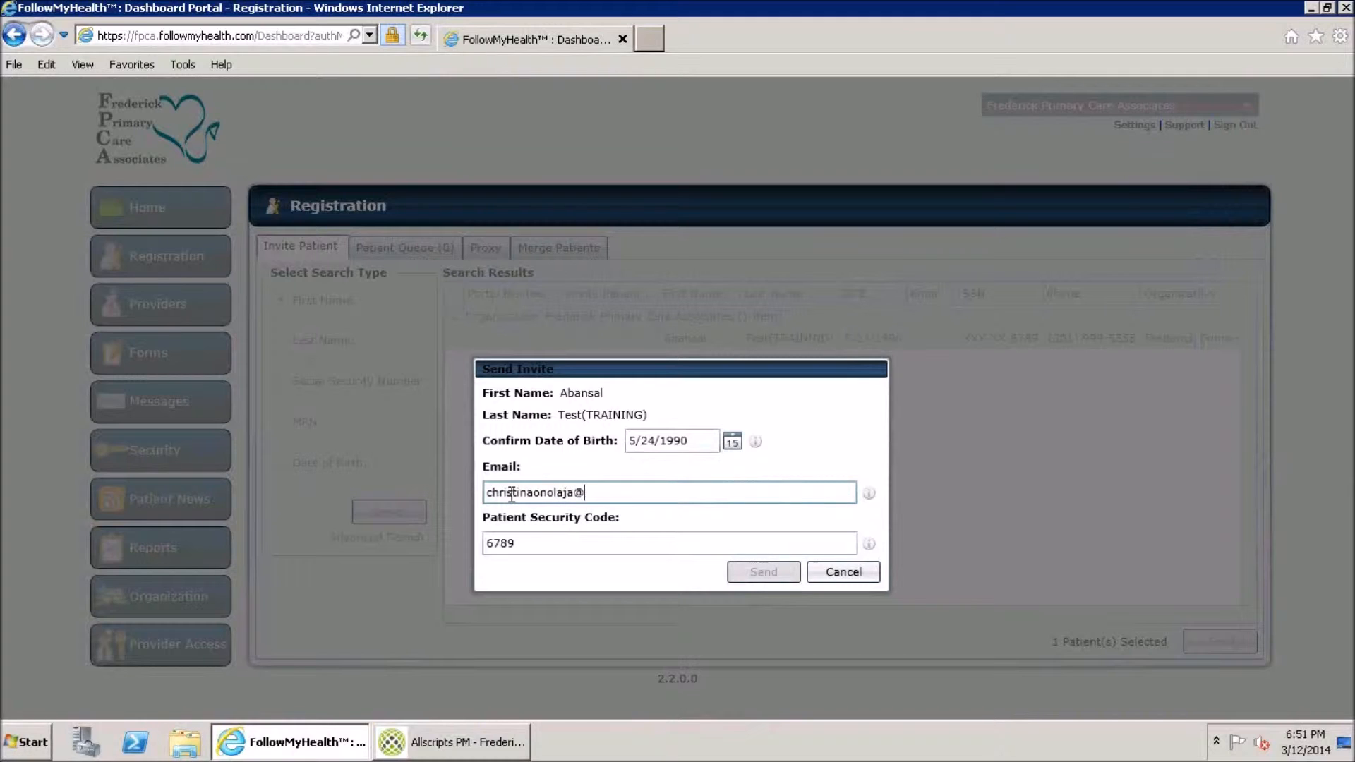
key(Tab)
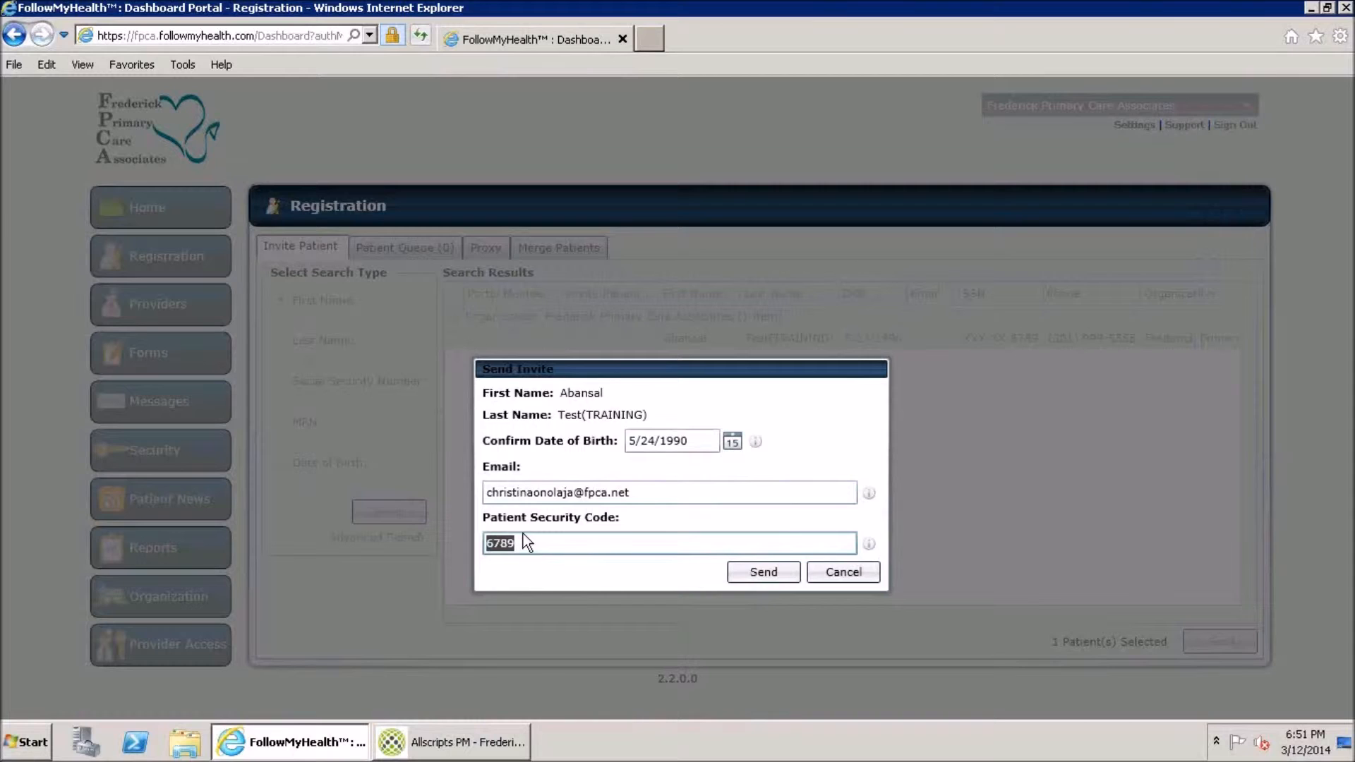
Enter the patient security code, send the invitation, and open a new browser tab
text(199)
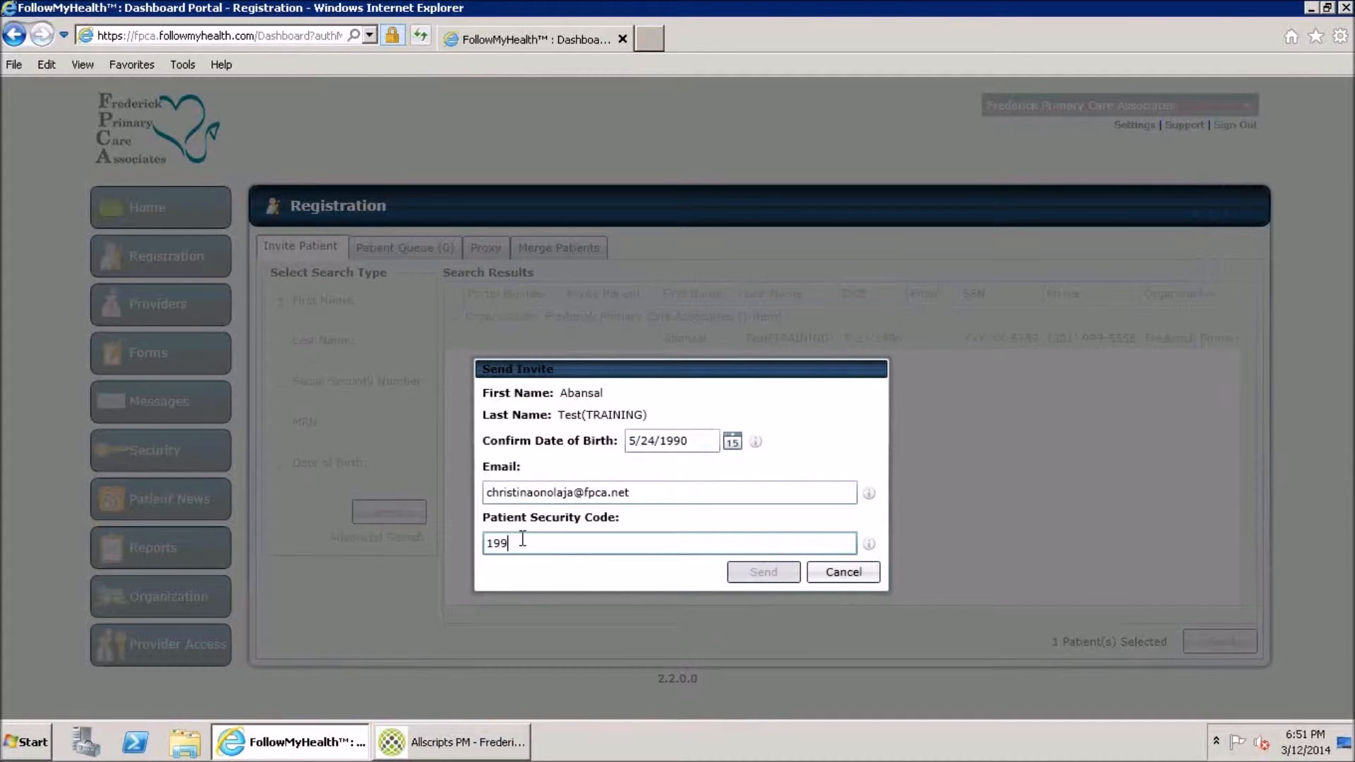
text(0)
click(774, 571)
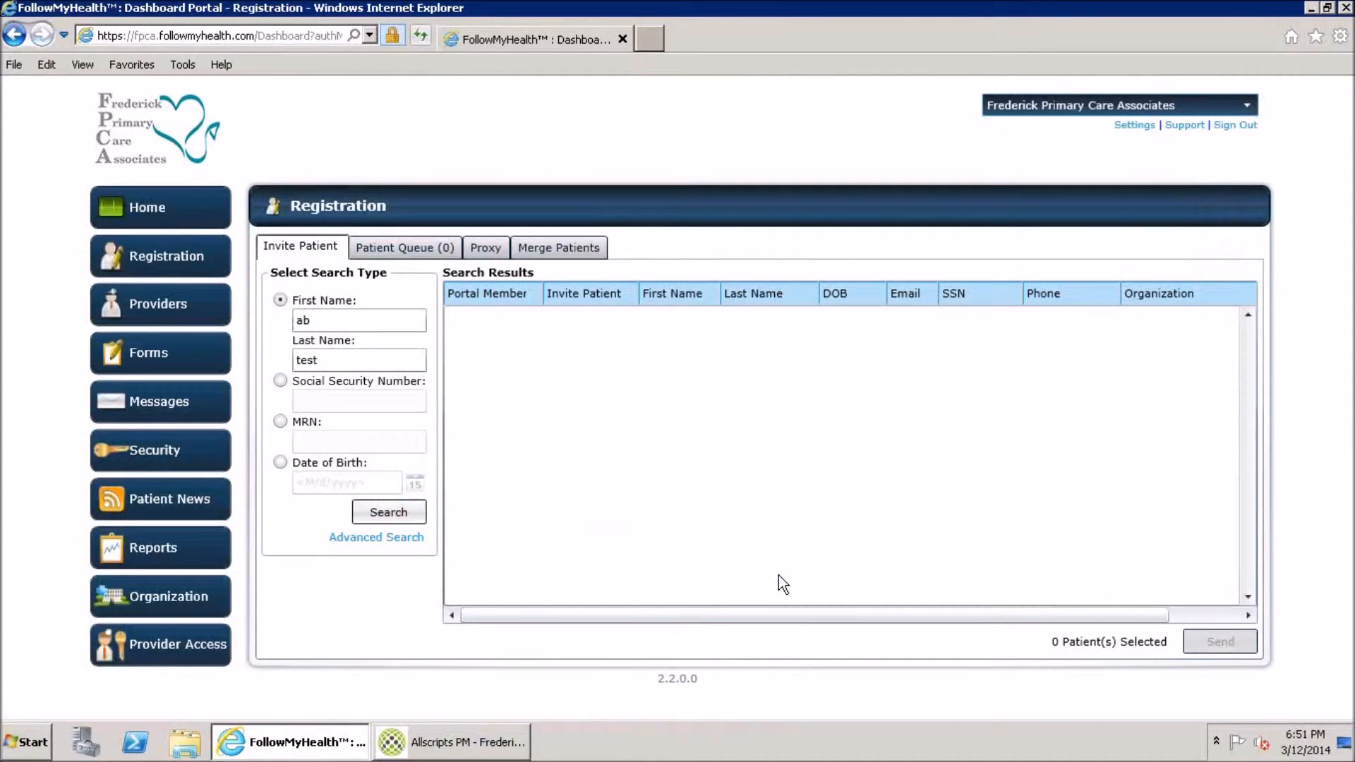
click(656, 34)
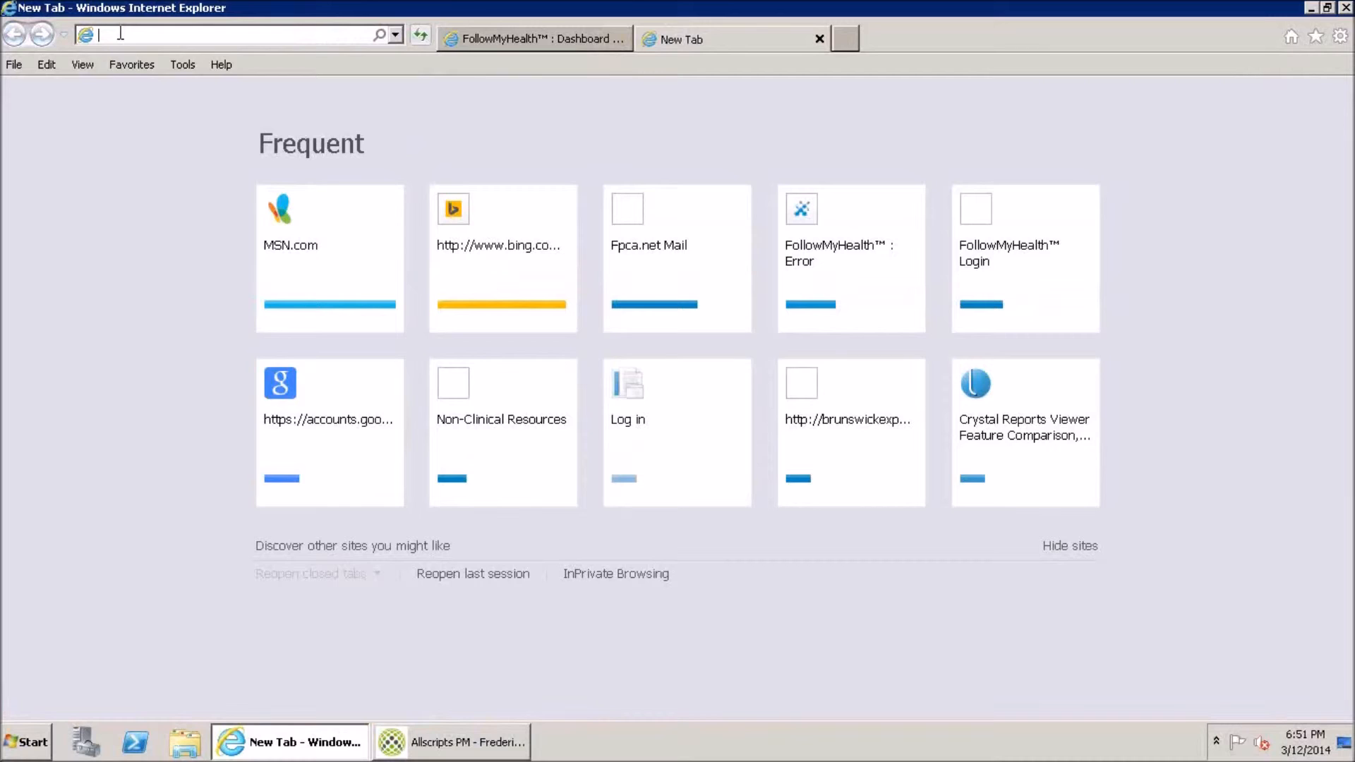
text(www.gmail.com)
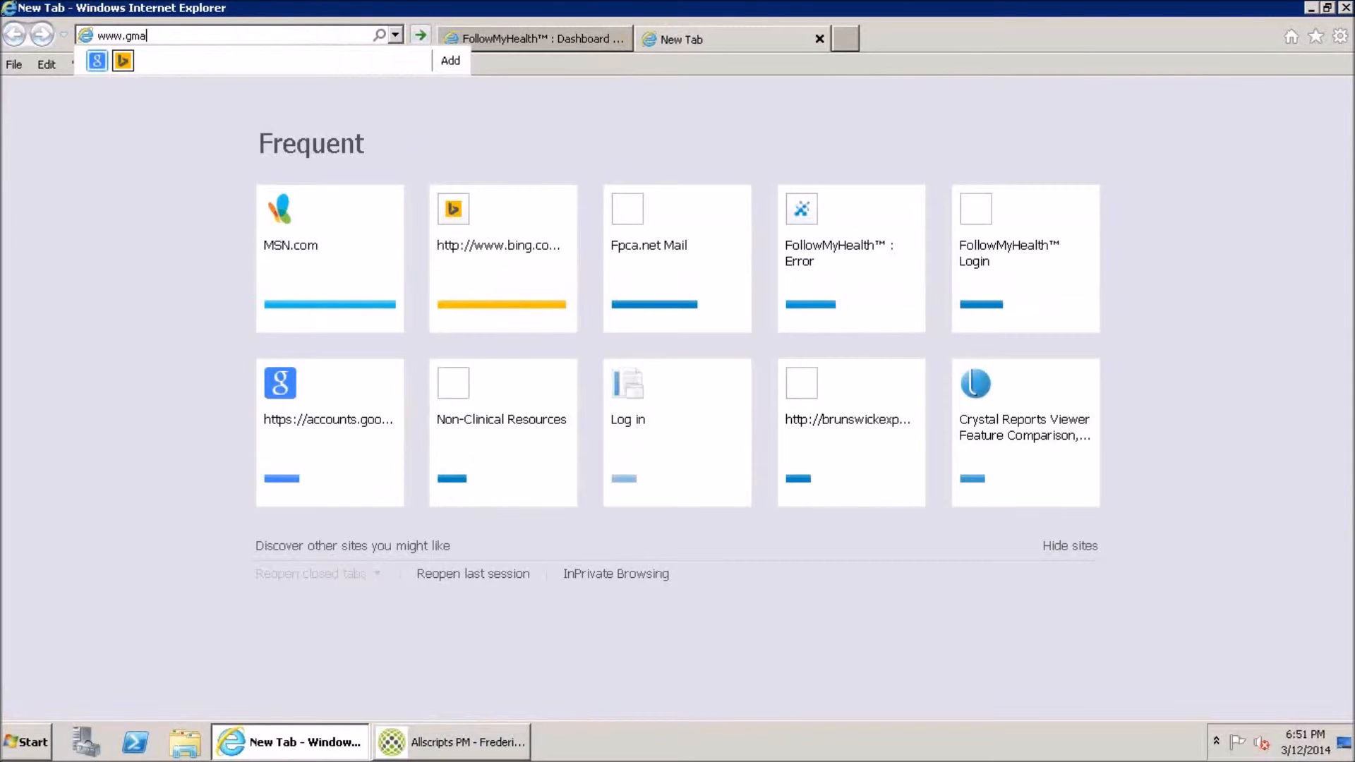
key(Return)
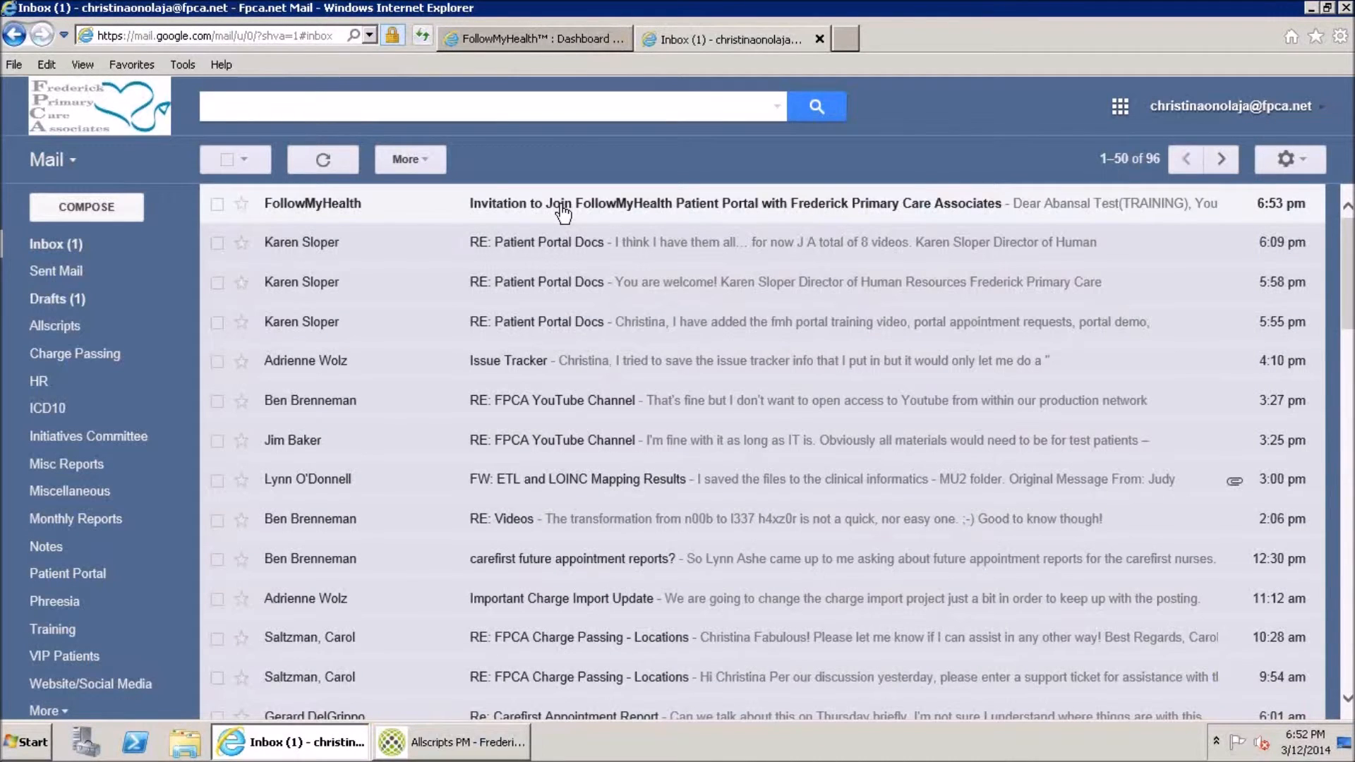
Read the 'Invitation to Join FollowMyHealth' email, then go back to the dashboard tab
click(563, 209)
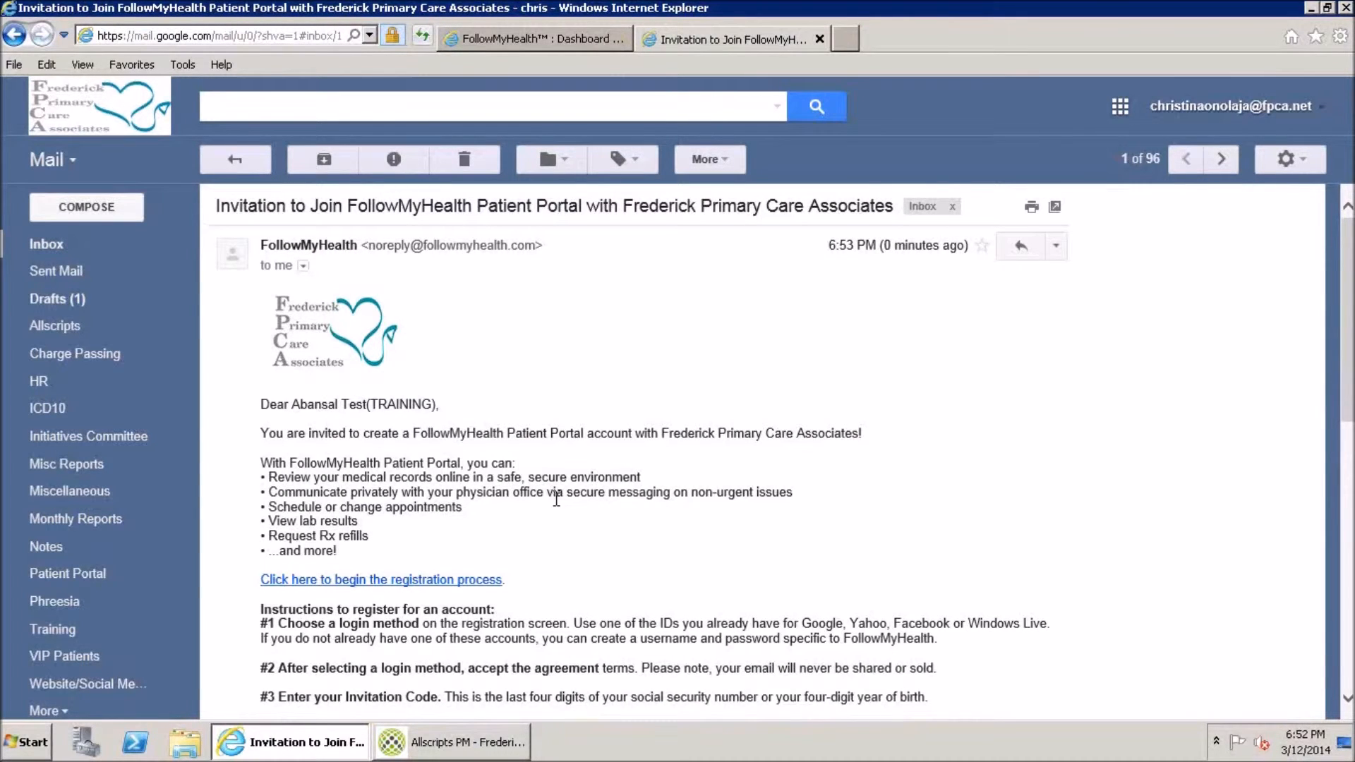
scroll(556, 499, down, 2)
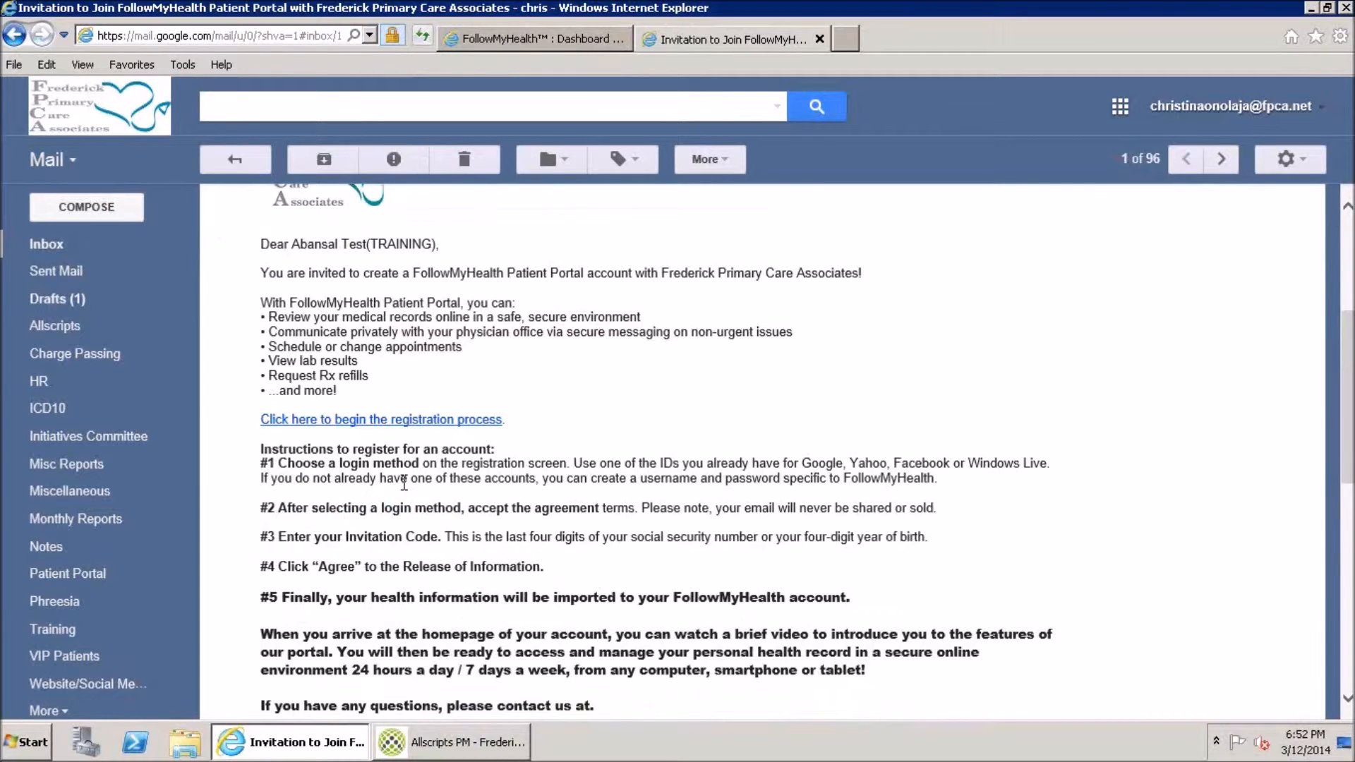
scroll(463, 502, down, 1)
scroll(464, 502, down, 5)
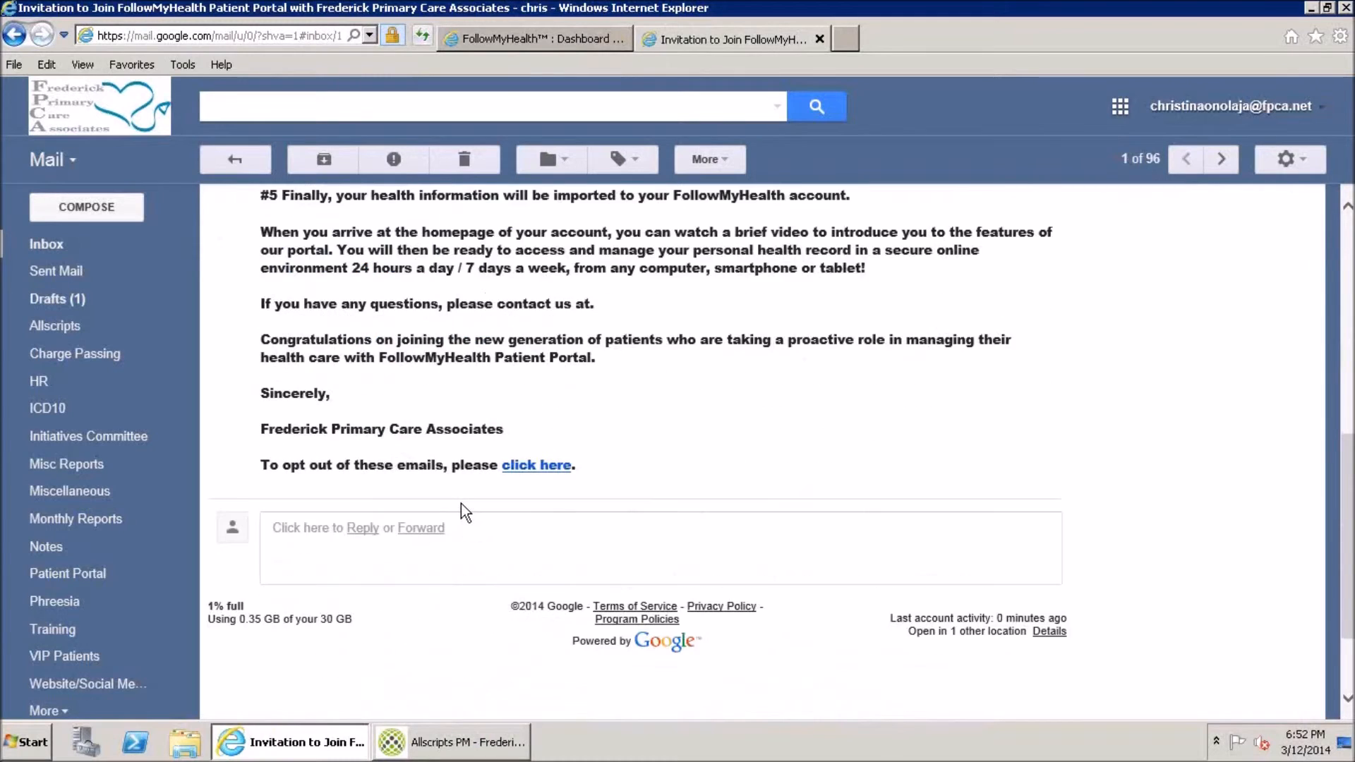
scroll(461, 505, up, 6)
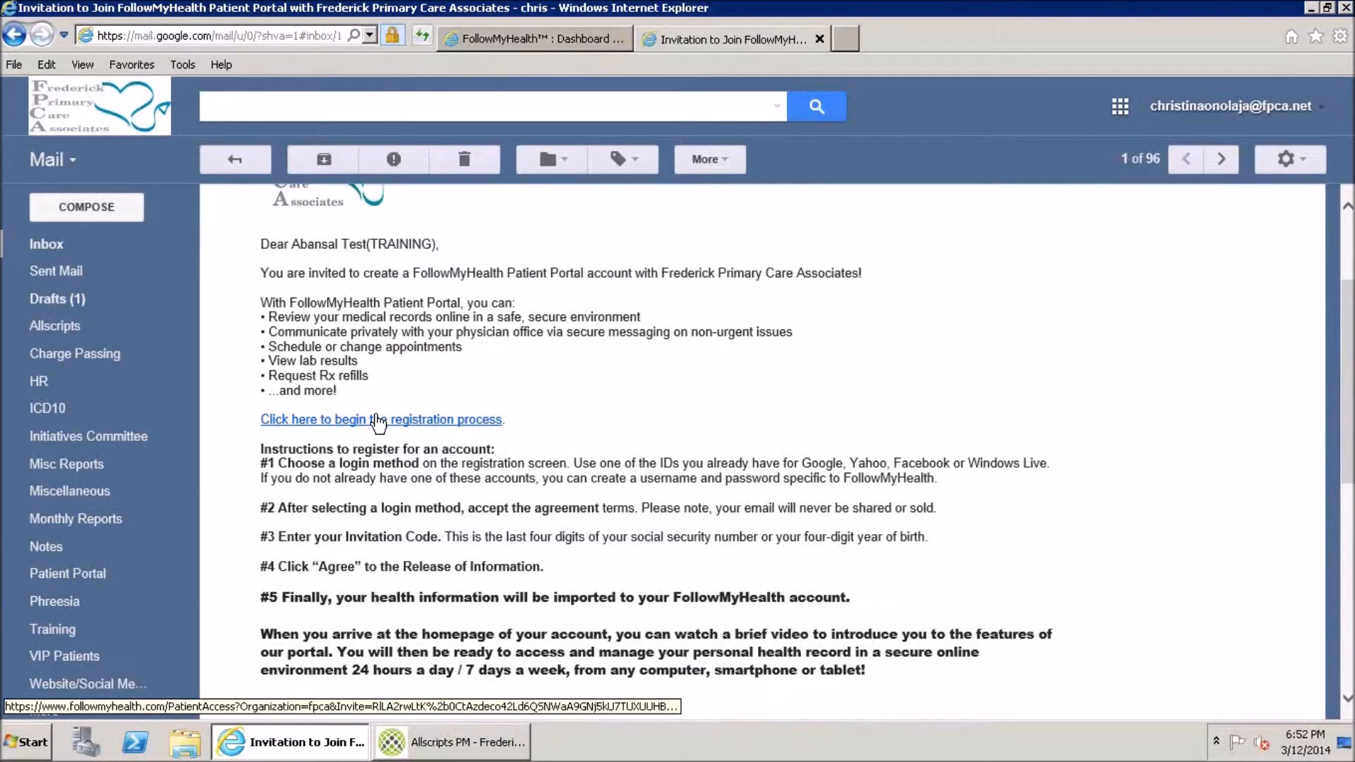
click(510, 39)
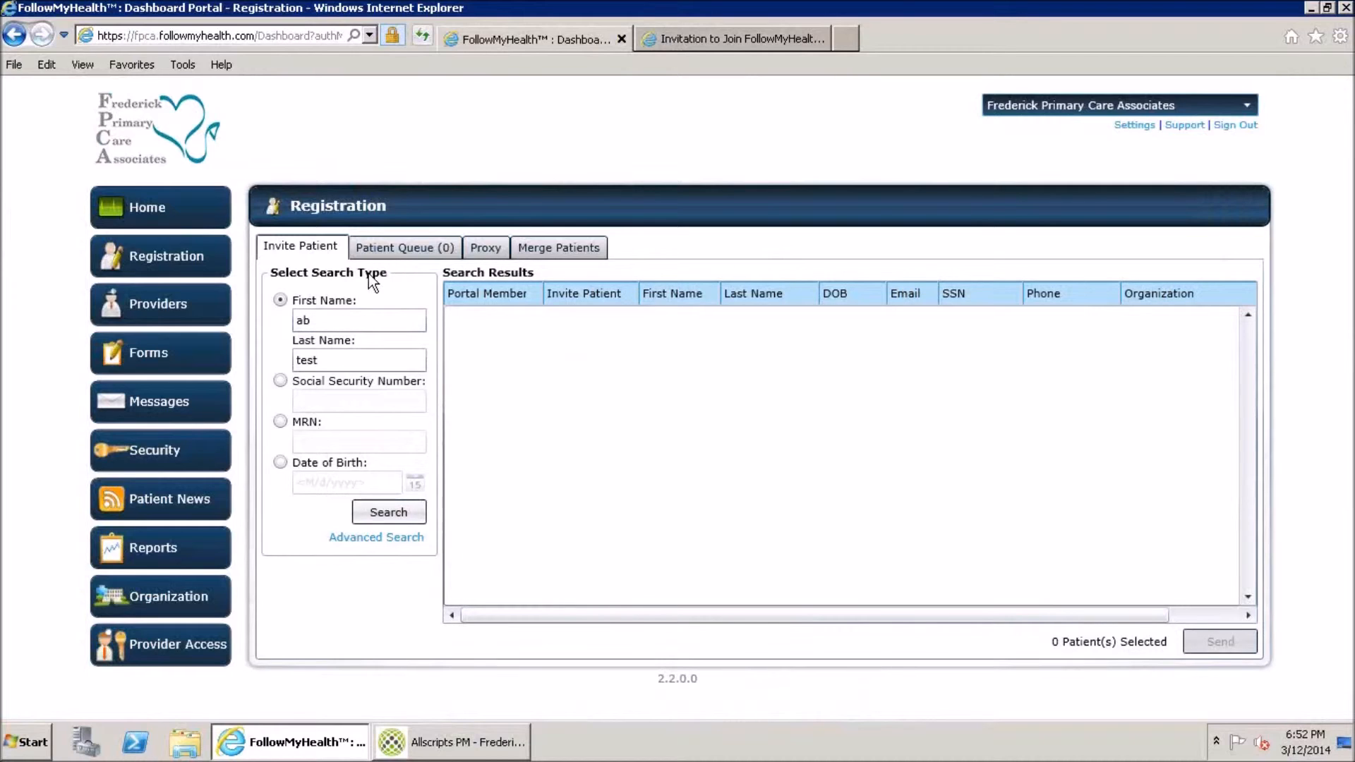
click(393, 249)
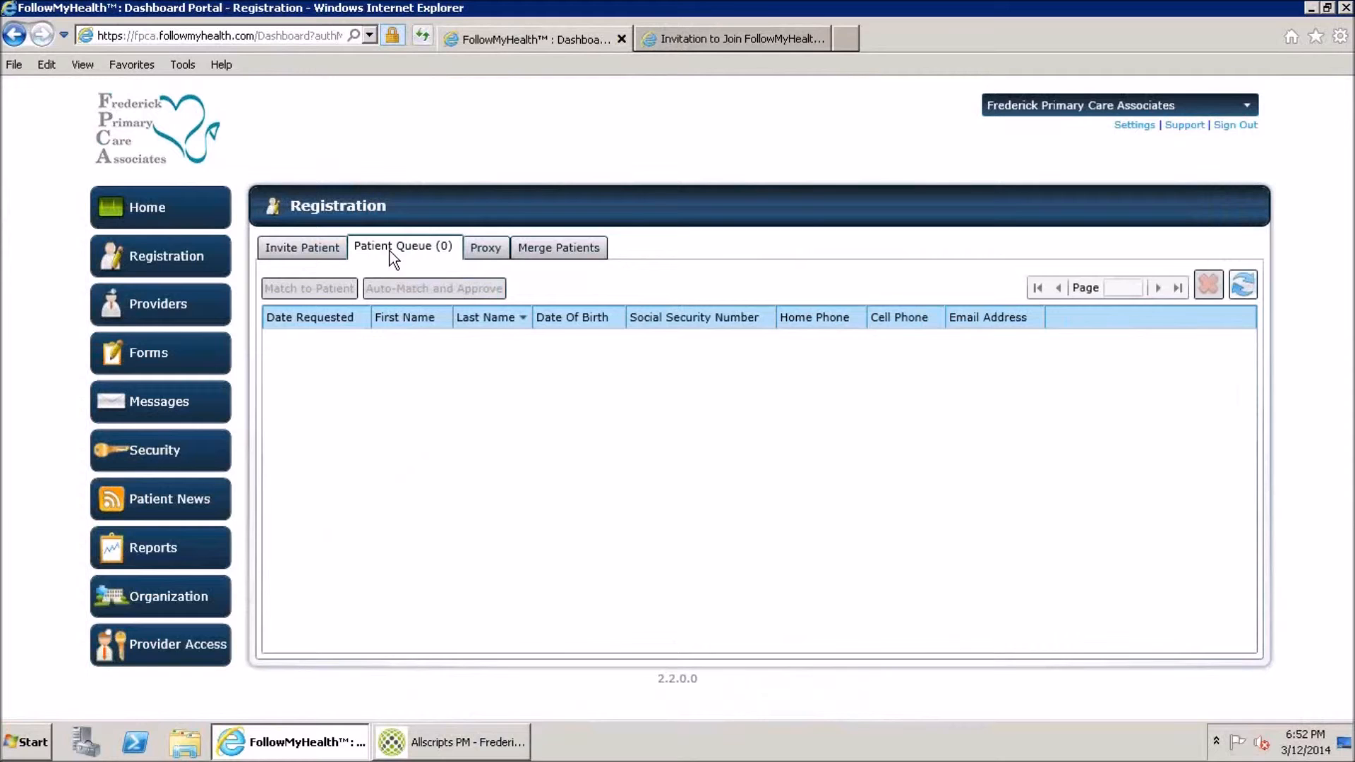
click(278, 247)
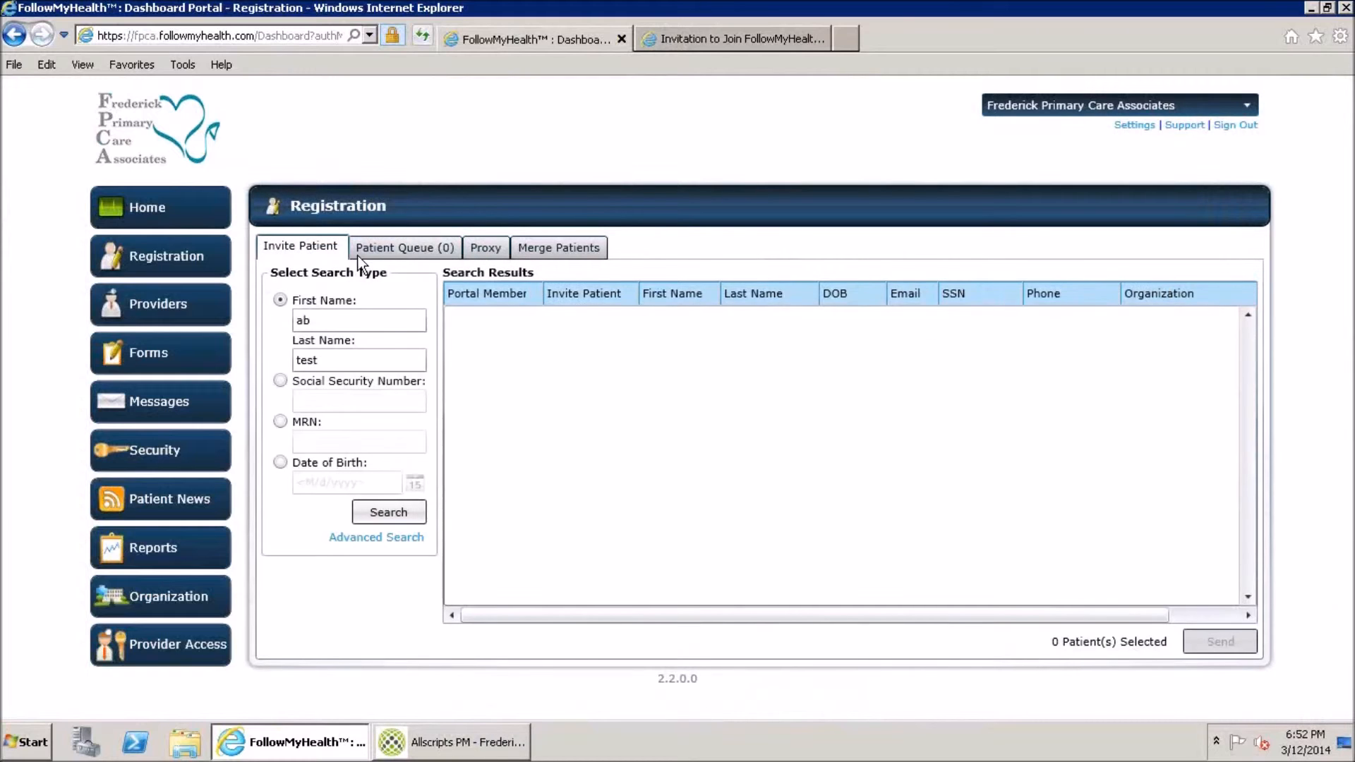
click(410, 247)
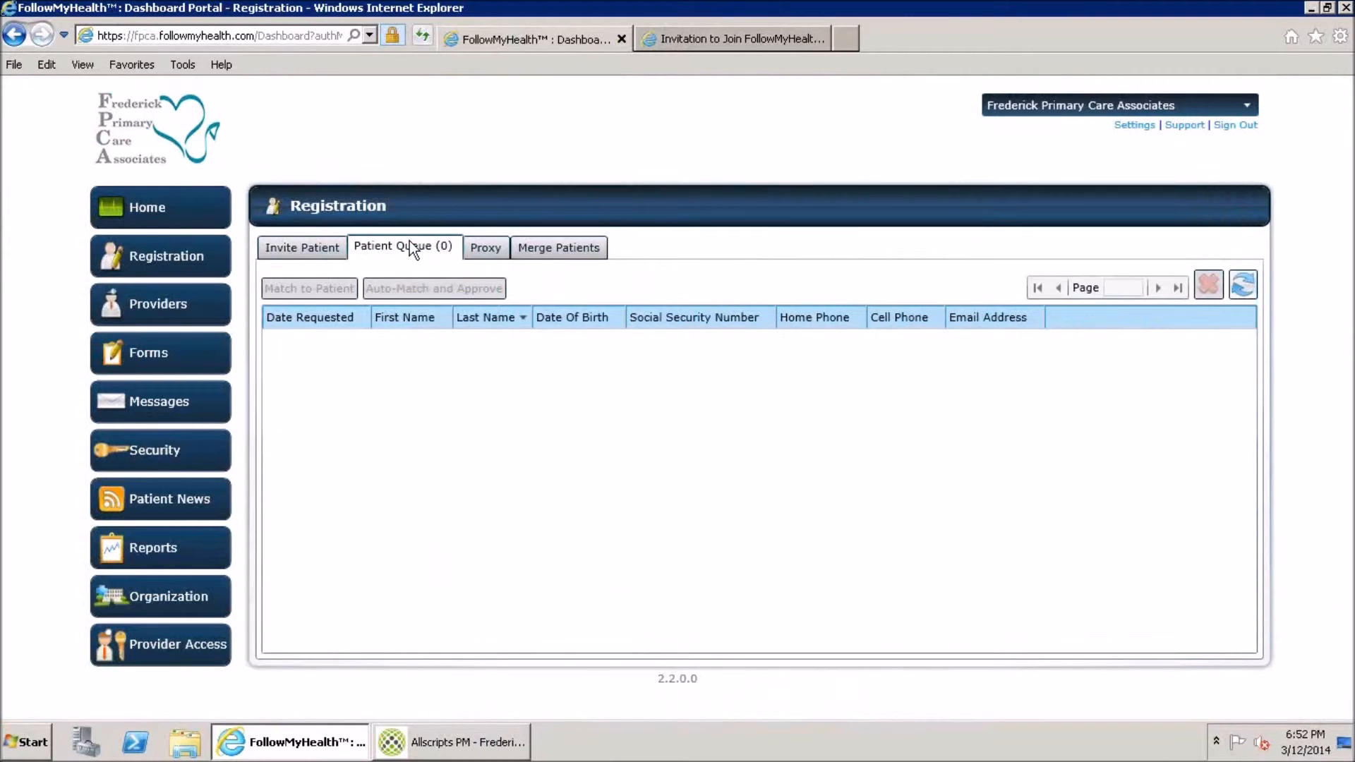
click(313, 249)
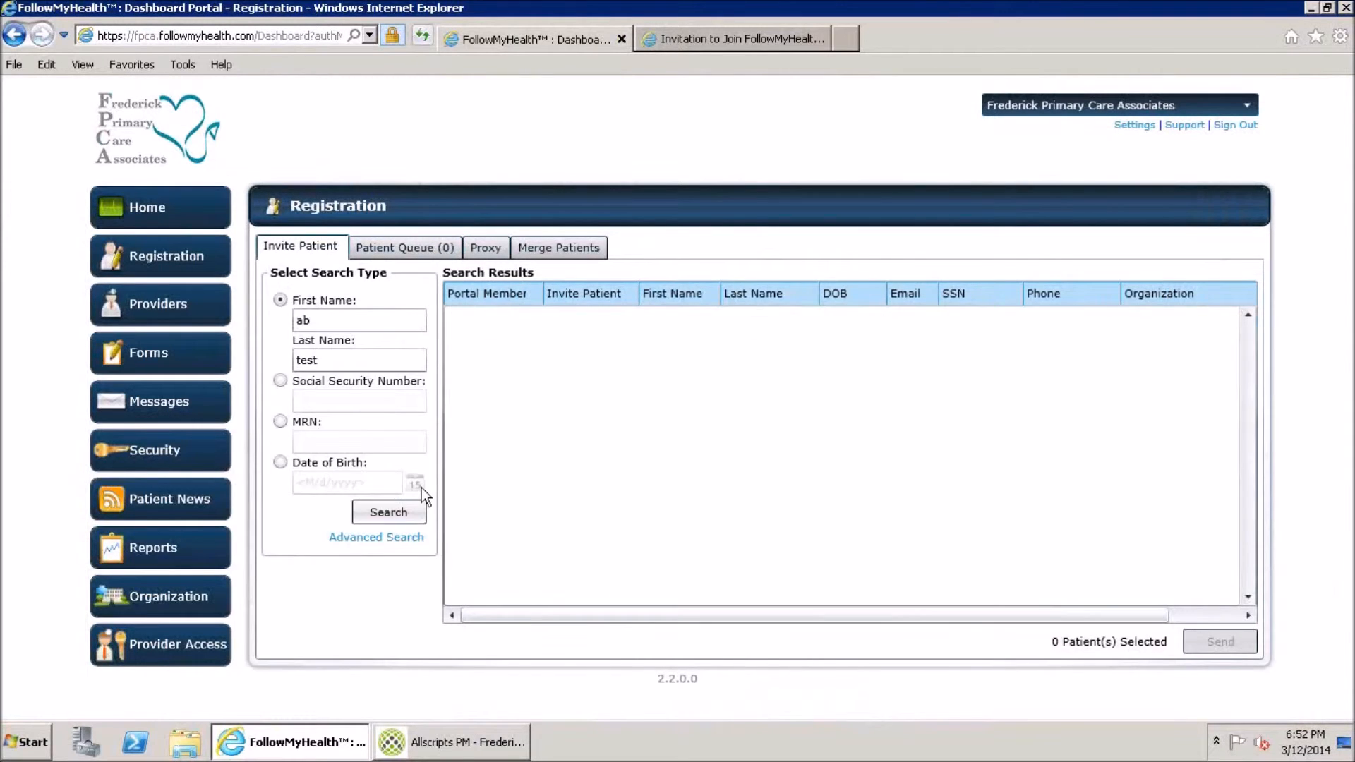
Open Reports and view the Invites queue
click(133, 545)
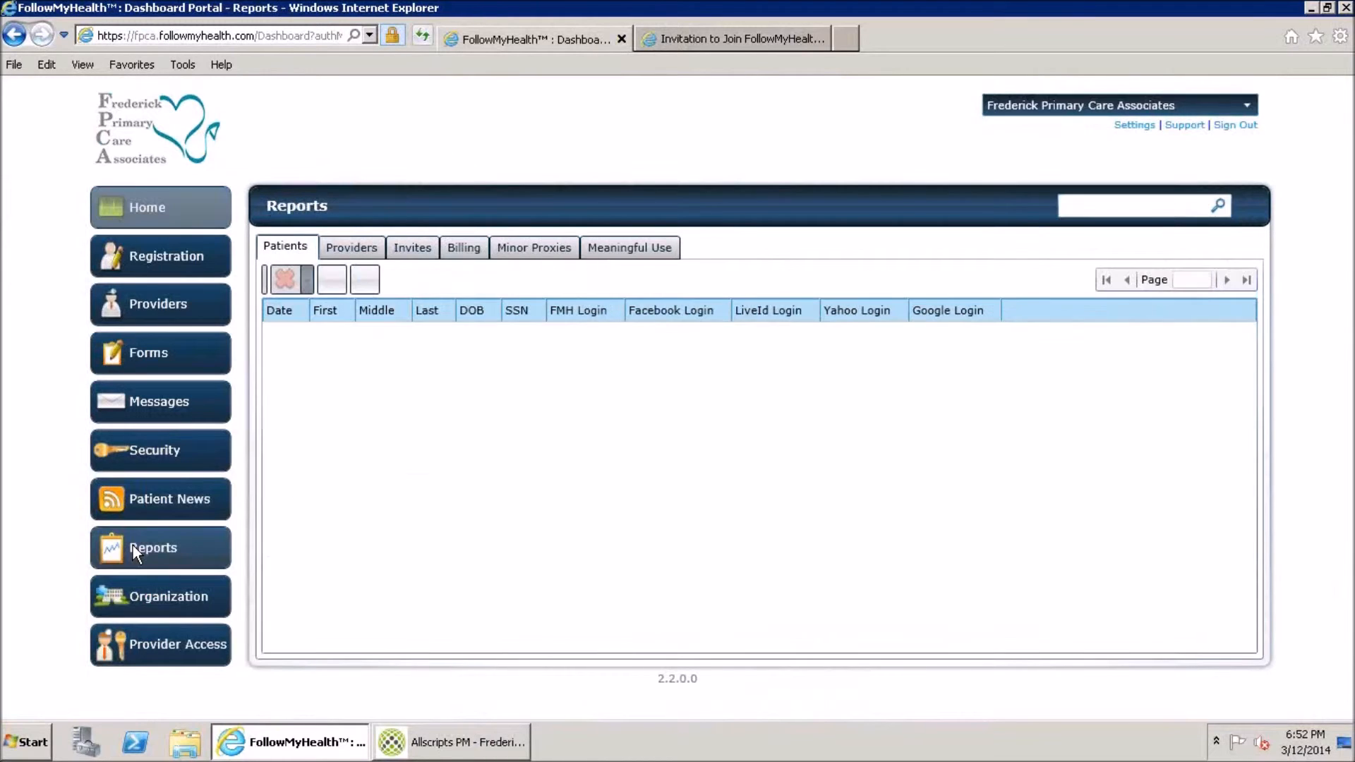
click(408, 243)
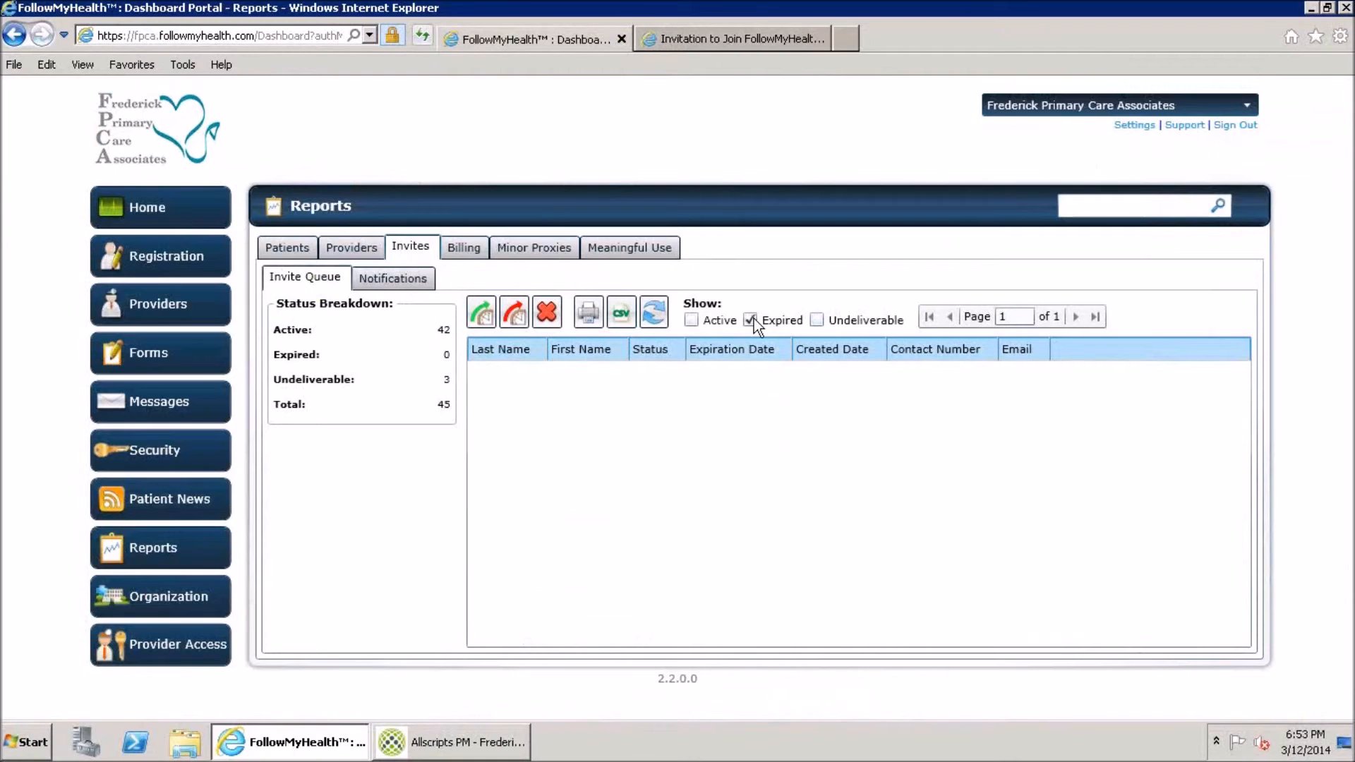
Filter the invite queue to undeliverable invitations, then to active ones, and select the first
click(817, 320)
click(656, 318)
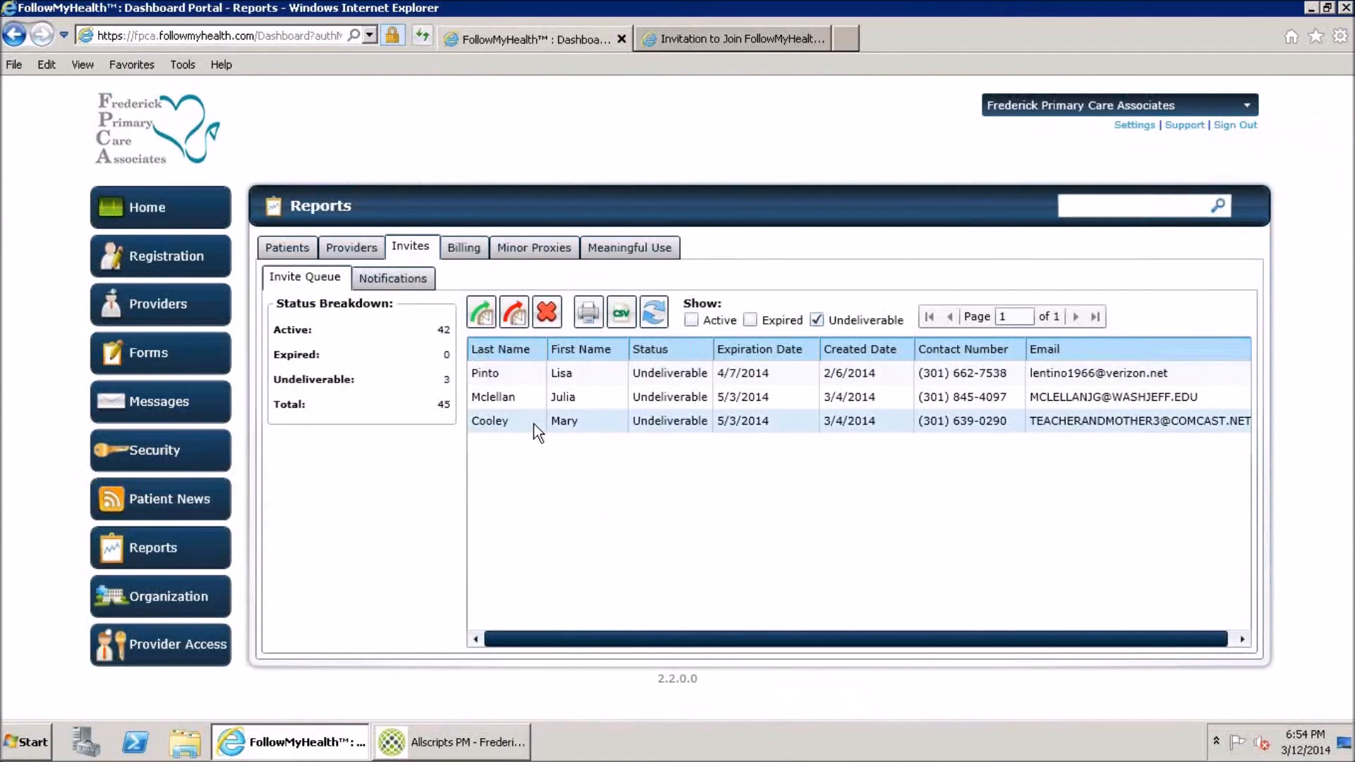
click(818, 318)
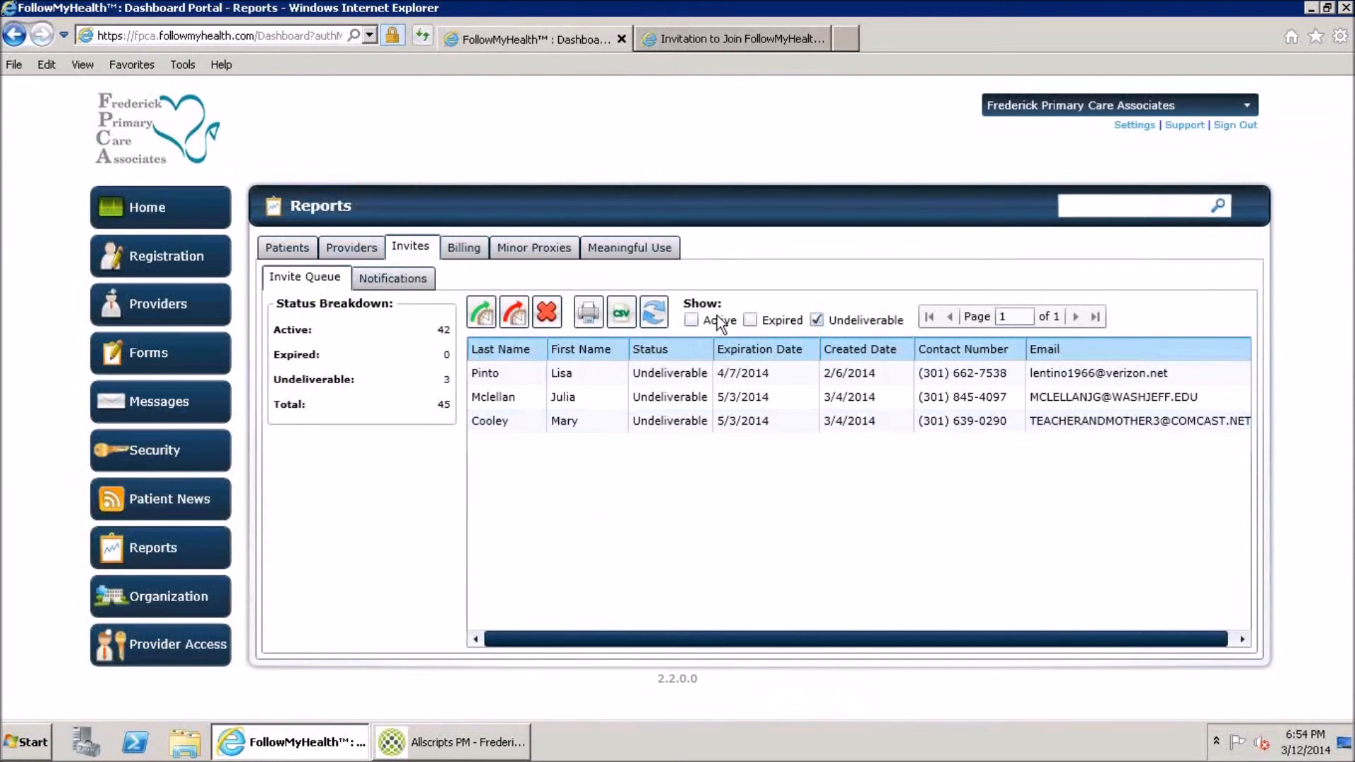
click(696, 323)
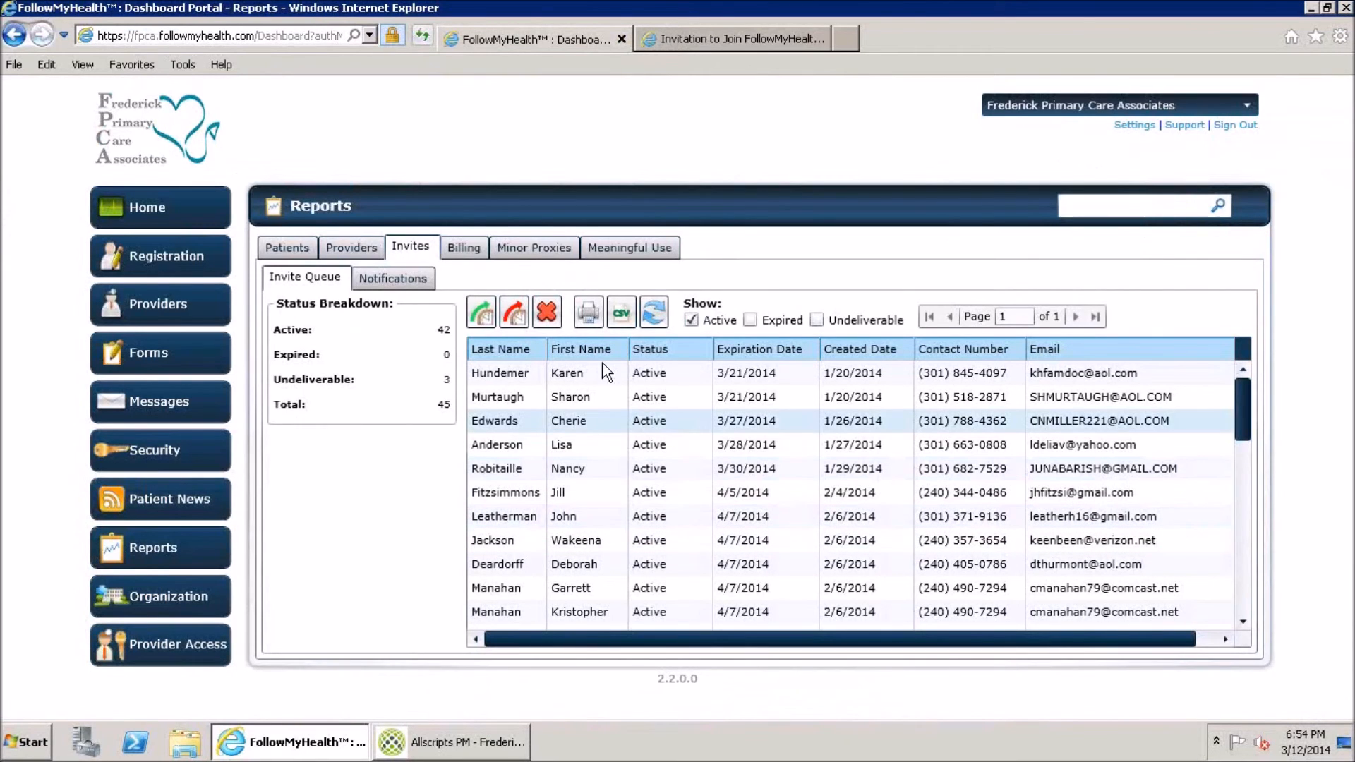
click(545, 374)
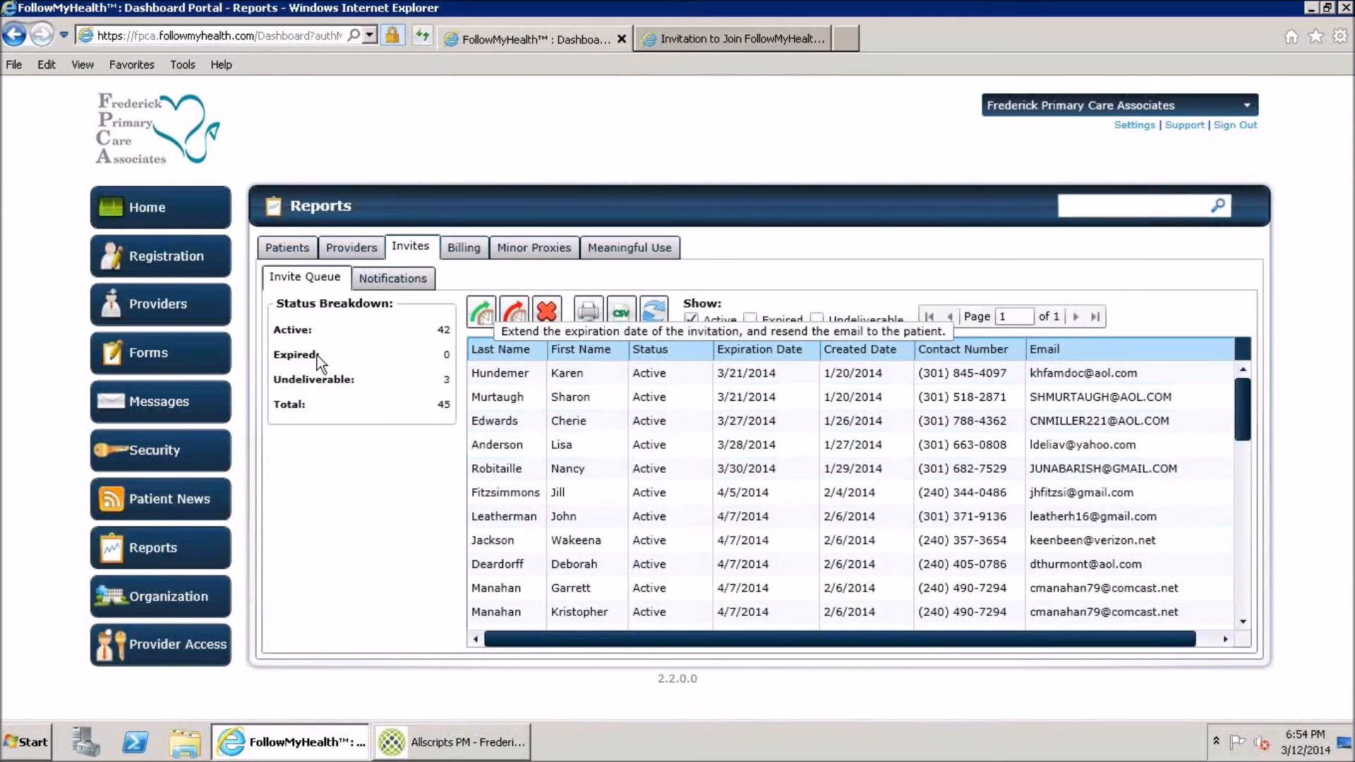
click(477, 371)
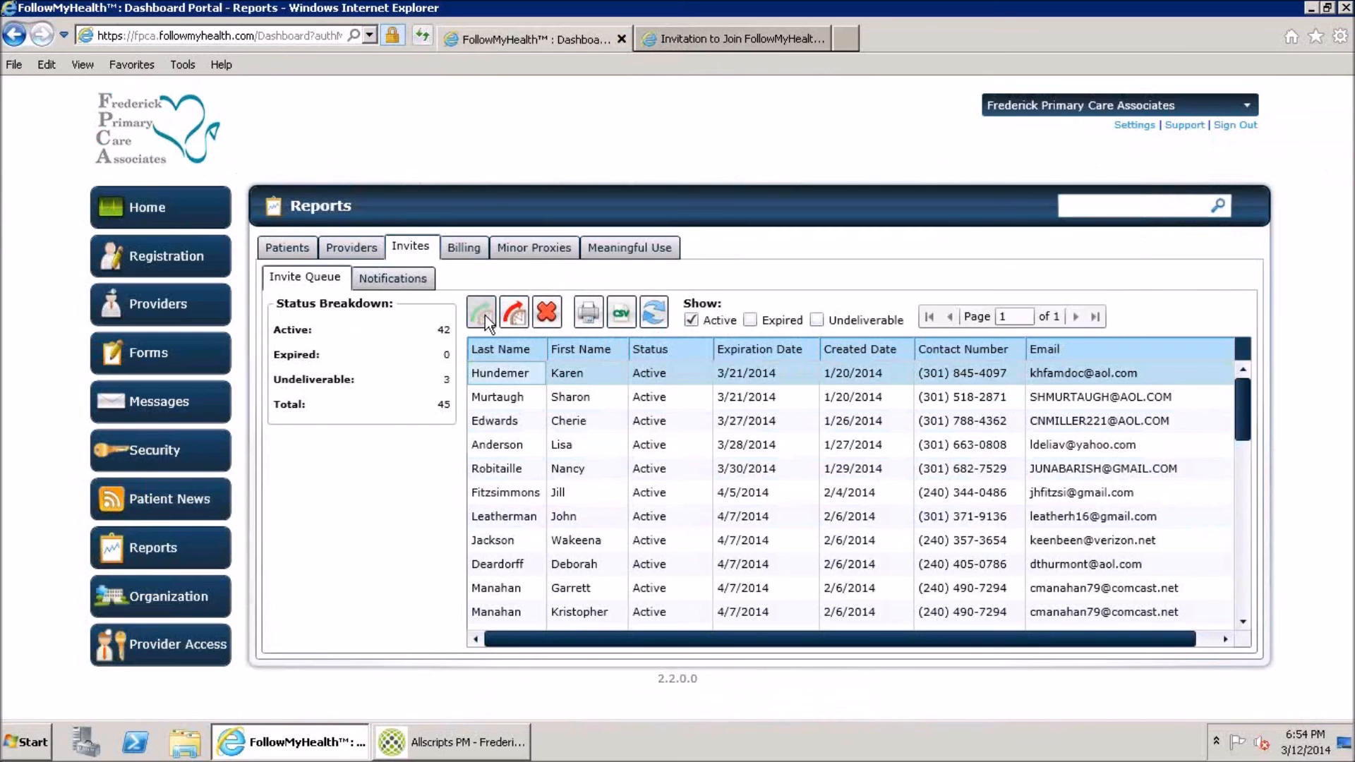